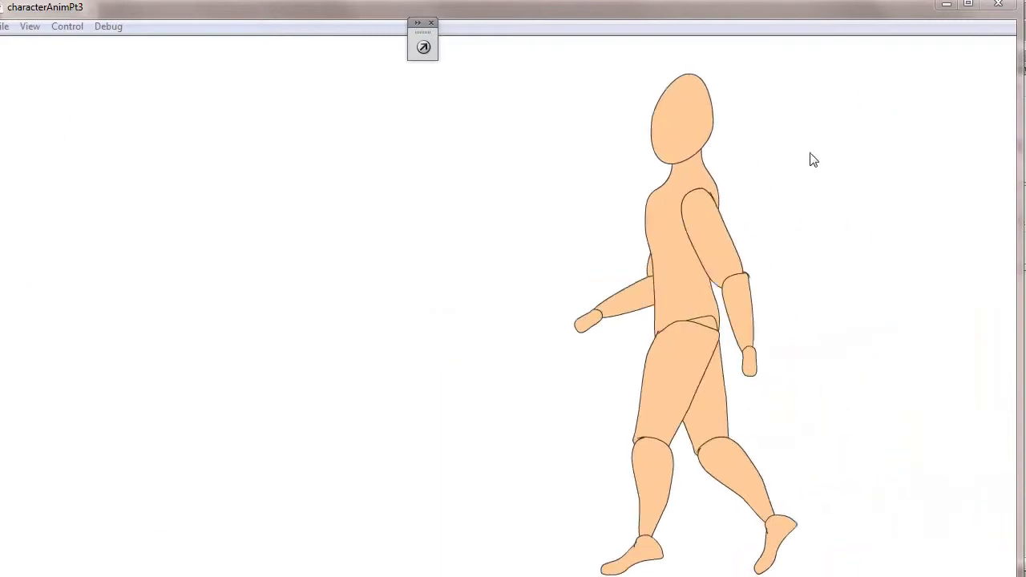
# Step: Close the characterAnimPt3 test movie to return to the stage inside the Man symbol
pyautogui.click(996, 7)
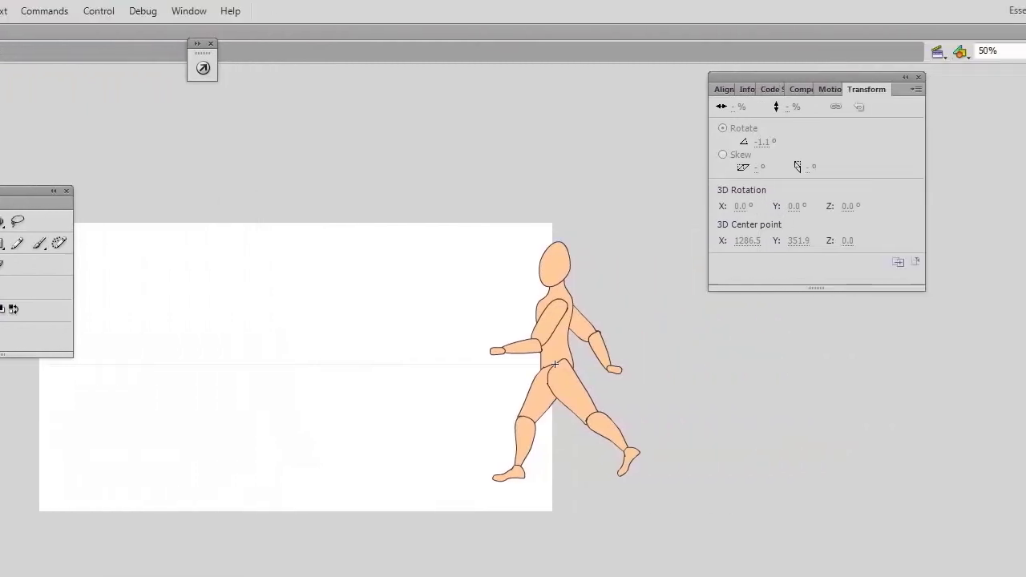
# Step: Sort the Library by name, open head1 for editing and zoom in on the head
pyautogui.click(904, 42)
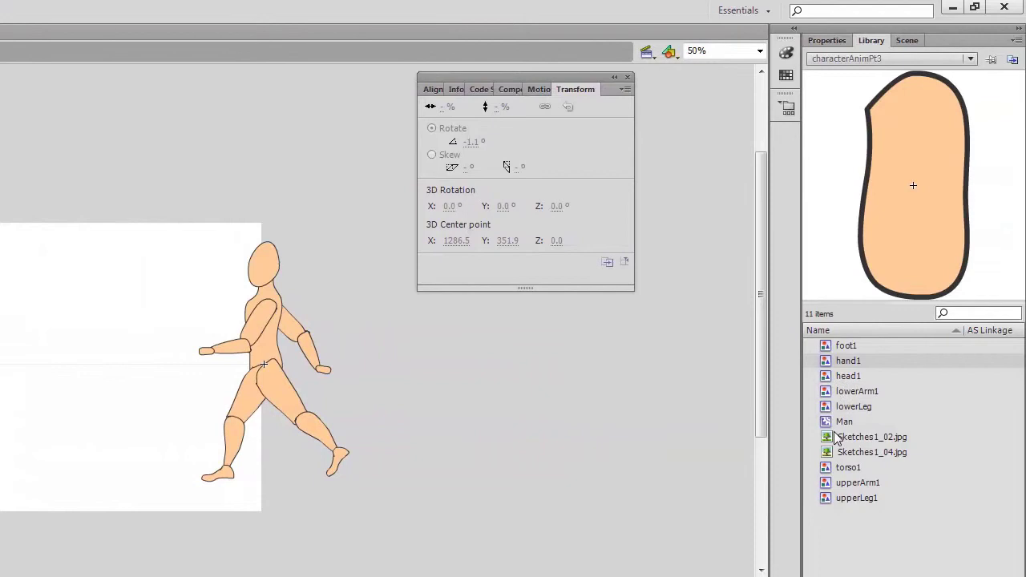
pyautogui.click(842, 335)
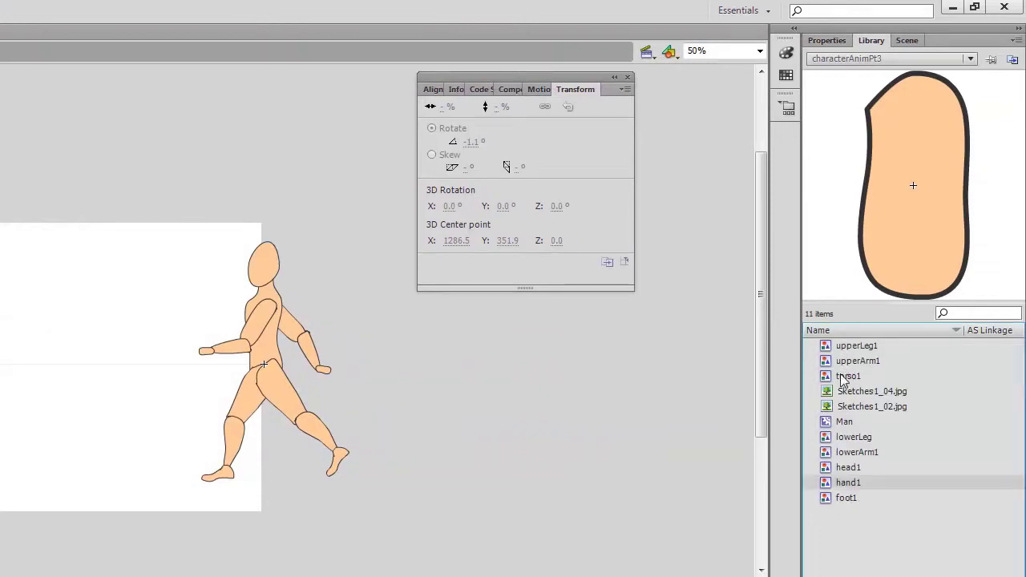
pyautogui.click(837, 471)
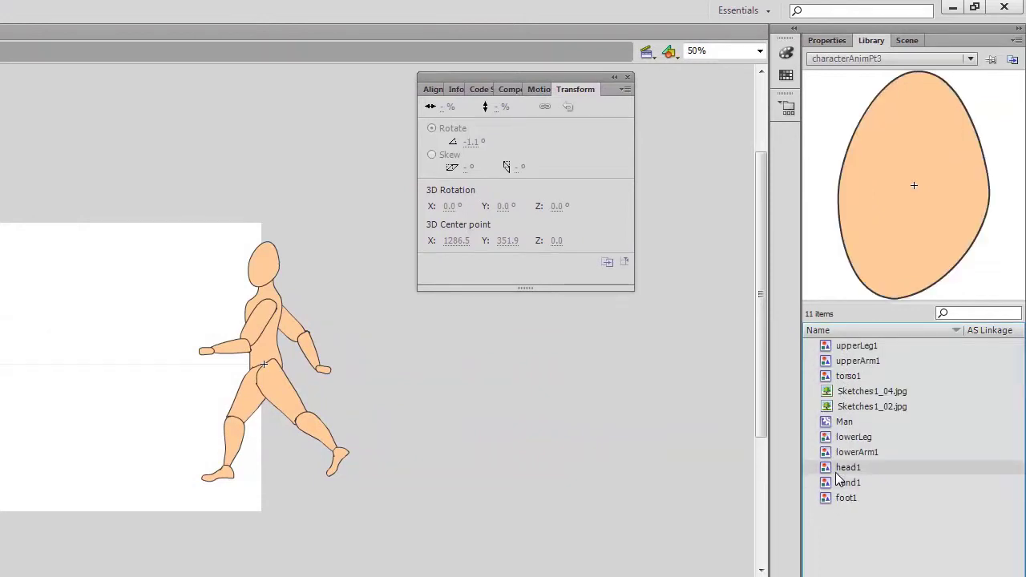
pyautogui.doubleClick(826, 473)
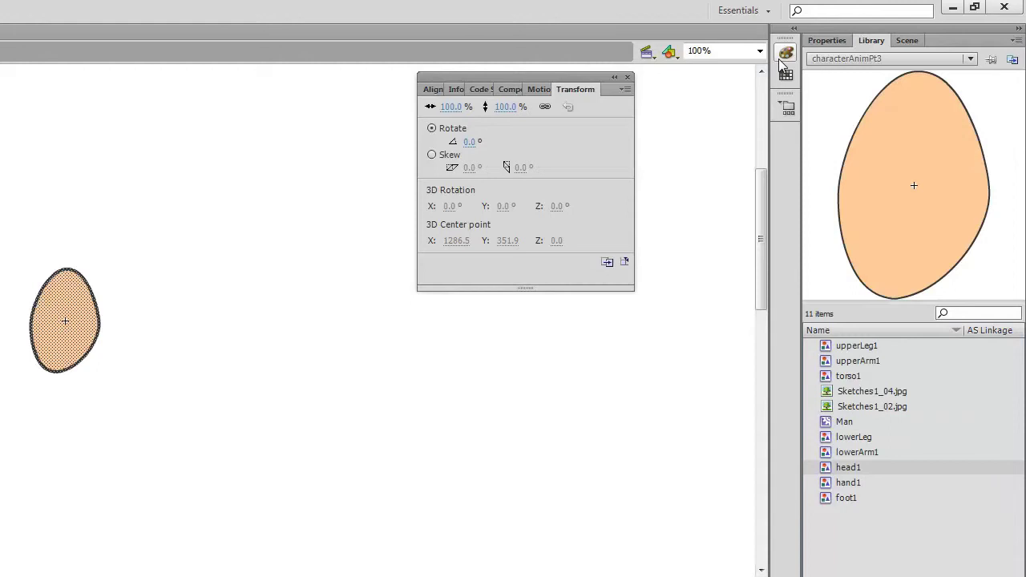
pyautogui.hotkey('ctrl', '=')
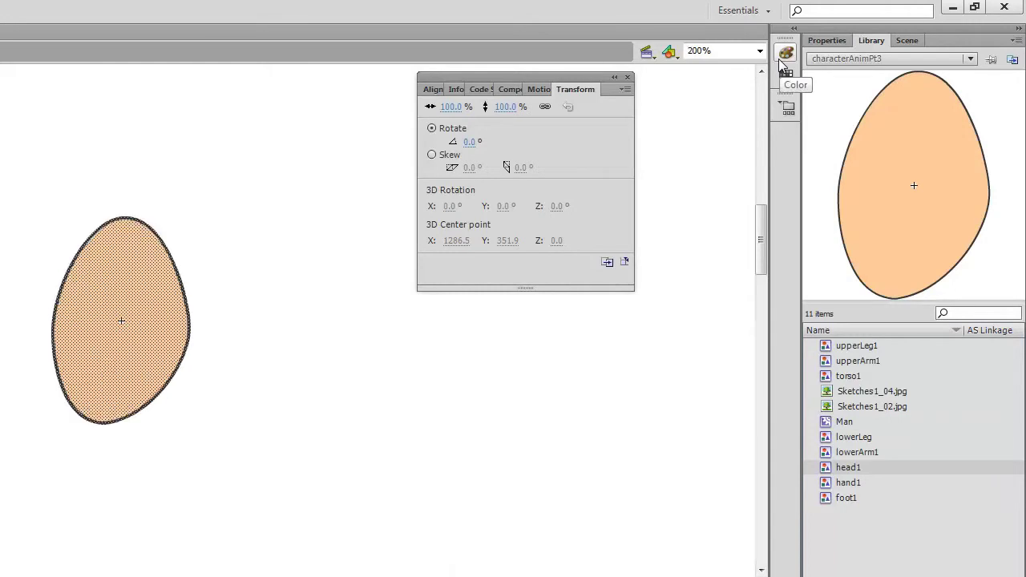
# Step: Change the head1 fill from solid FFCC99 to a black-to-white radial gradient
pyautogui.click(783, 64)
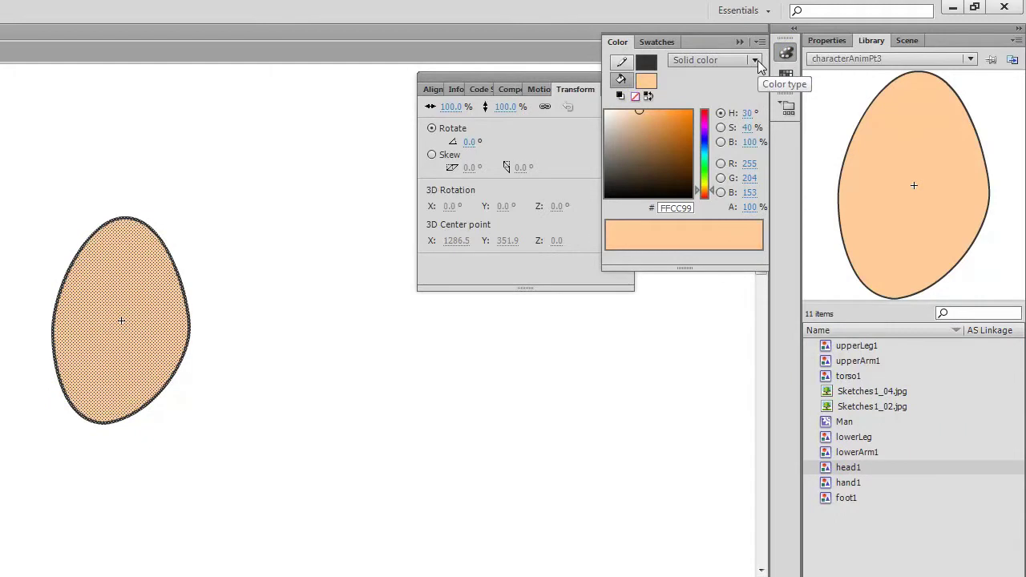
pyautogui.click(755, 61)
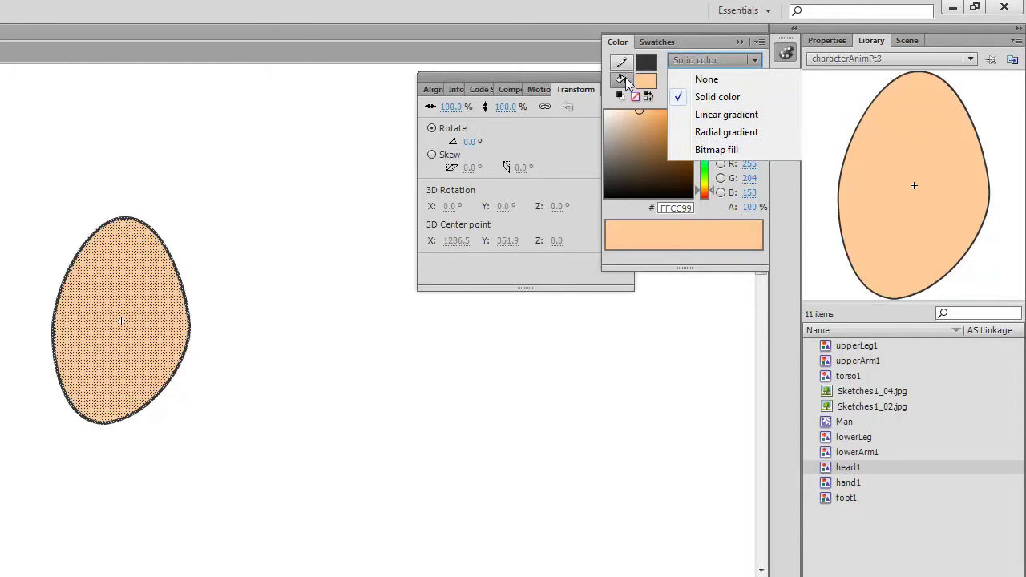
pyautogui.click(721, 132)
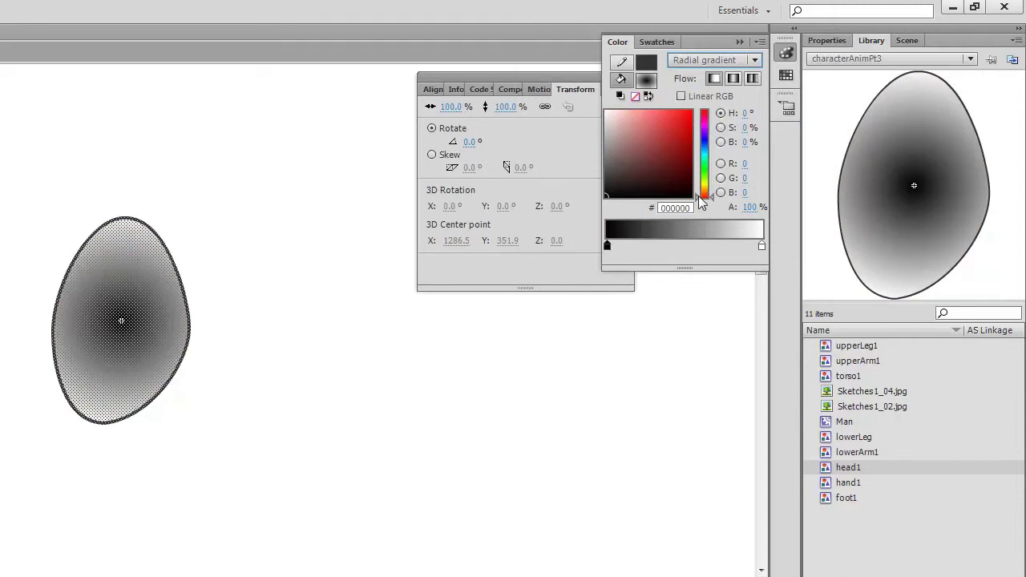
# Step: Recolour the head gradient with peach and tan stops, adding a middle FFD891 stop
pyautogui.moveTo(701, 203); pyautogui.dragTo(701, 191)
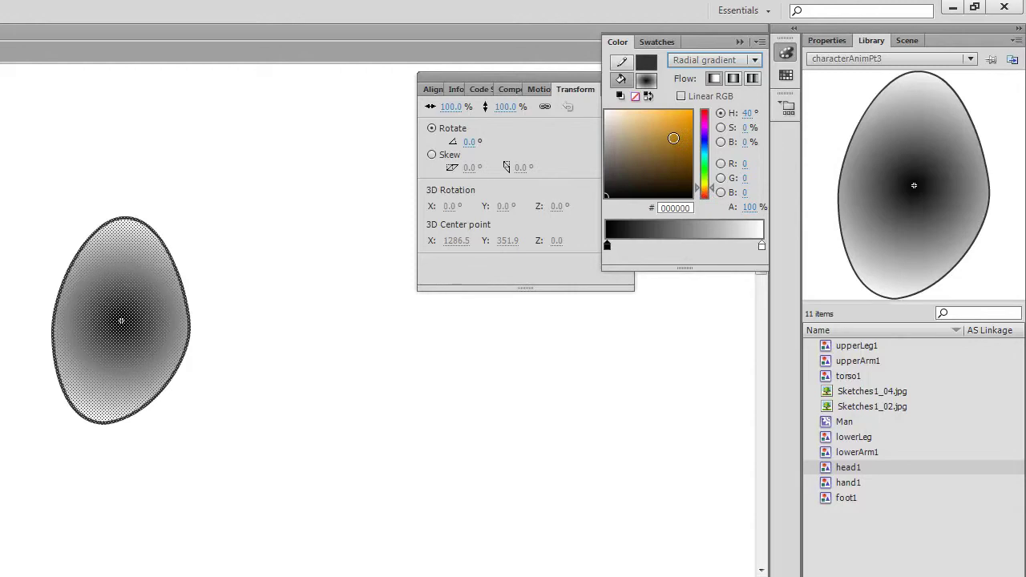
pyautogui.moveTo(642, 128); pyautogui.dragTo(644, 95)
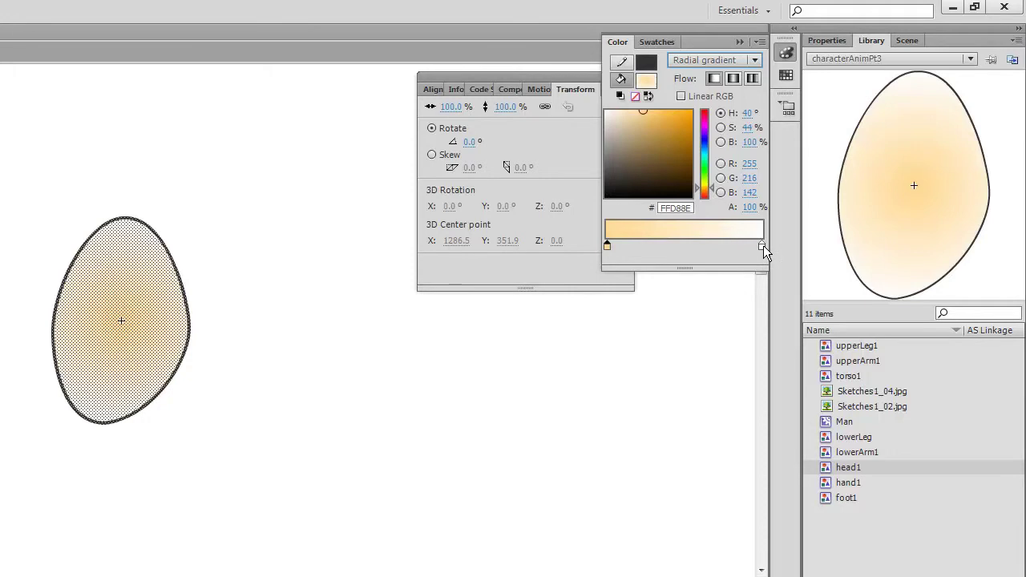
pyautogui.click(612, 245)
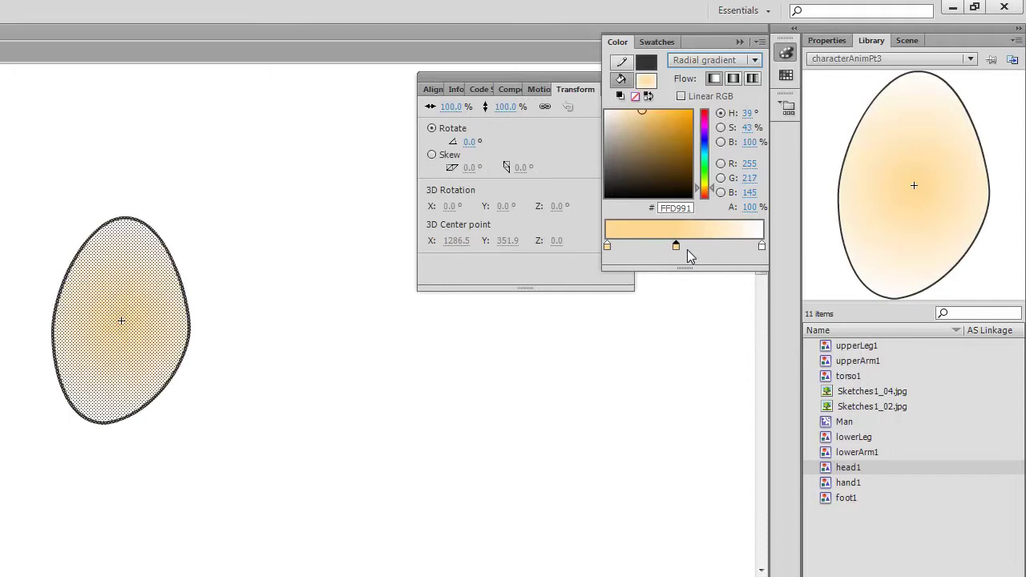
pyautogui.moveTo(711, 249)
pyautogui.mouseDown()
pyautogui.moveTo(702, 248)
pyautogui.moveTo(747, 245)
pyautogui.moveTo(703, 266)
pyautogui.mouseUp()
pyautogui.click(761, 246)
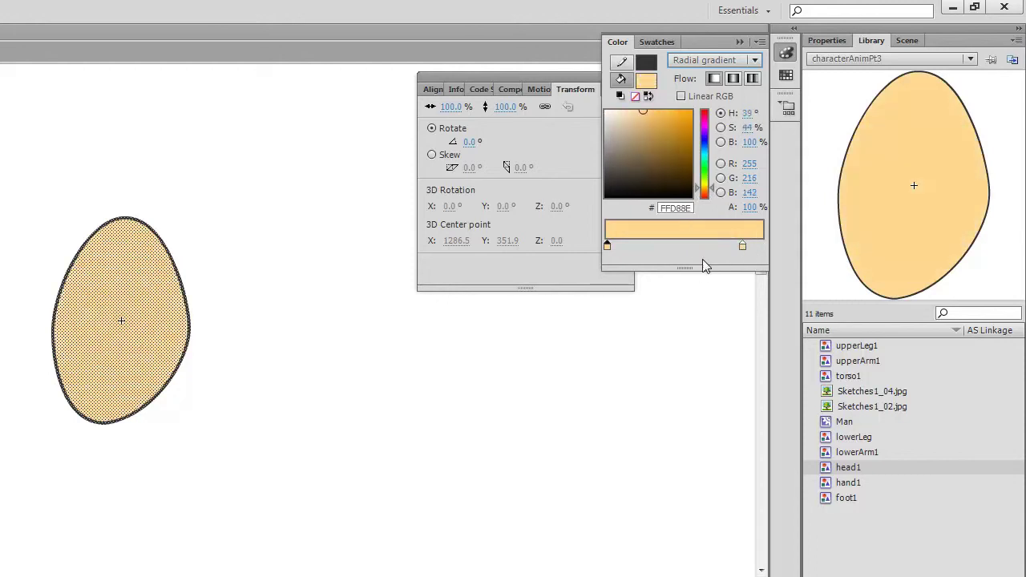
pyautogui.moveTo(648, 120); pyautogui.dragTo(643, 131)
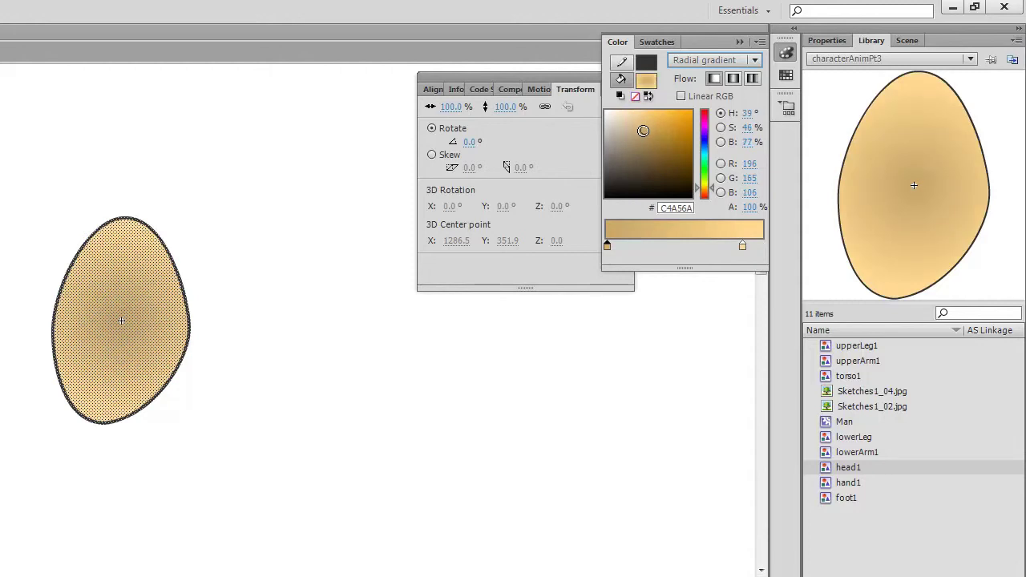
pyautogui.moveTo(742, 244)
pyautogui.mouseDown()
pyautogui.moveTo(669, 245)
pyautogui.moveTo(762, 247)
pyautogui.mouseUp()
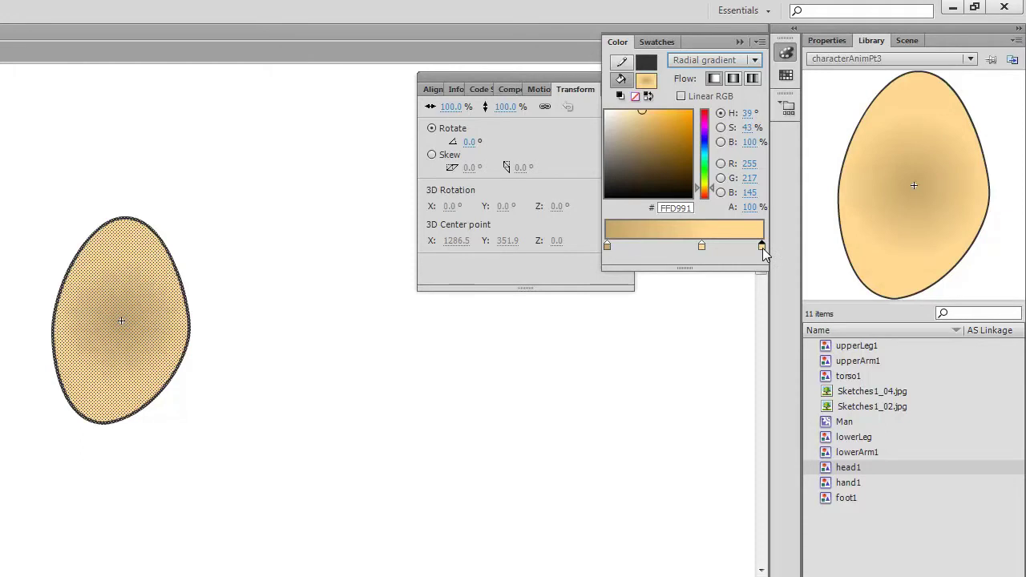
pyautogui.moveTo(638, 113); pyautogui.dragTo(620, 113)
pyautogui.click(700, 246)
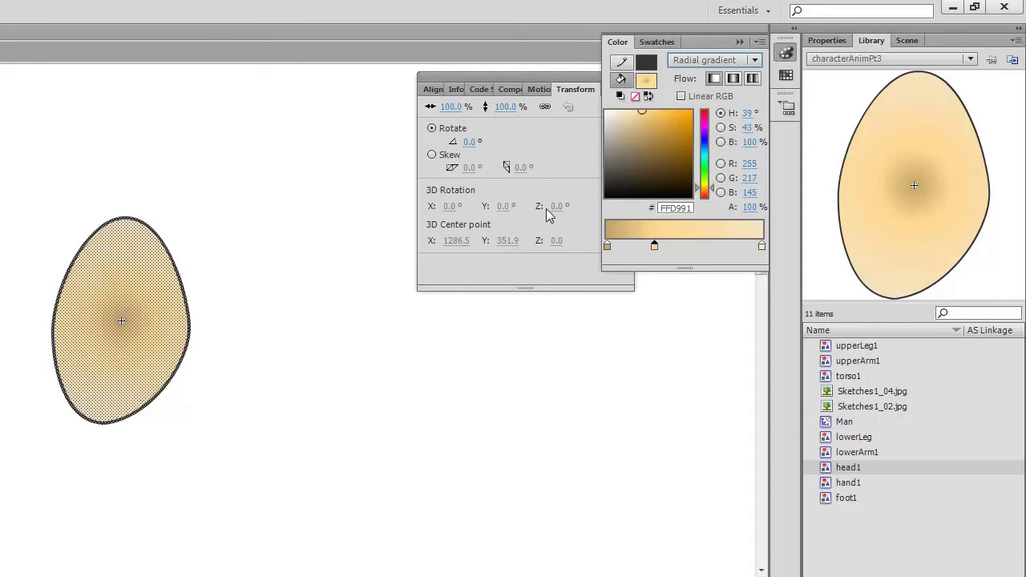
pyautogui.moveTo(658, 248); pyautogui.dragTo(677, 251)
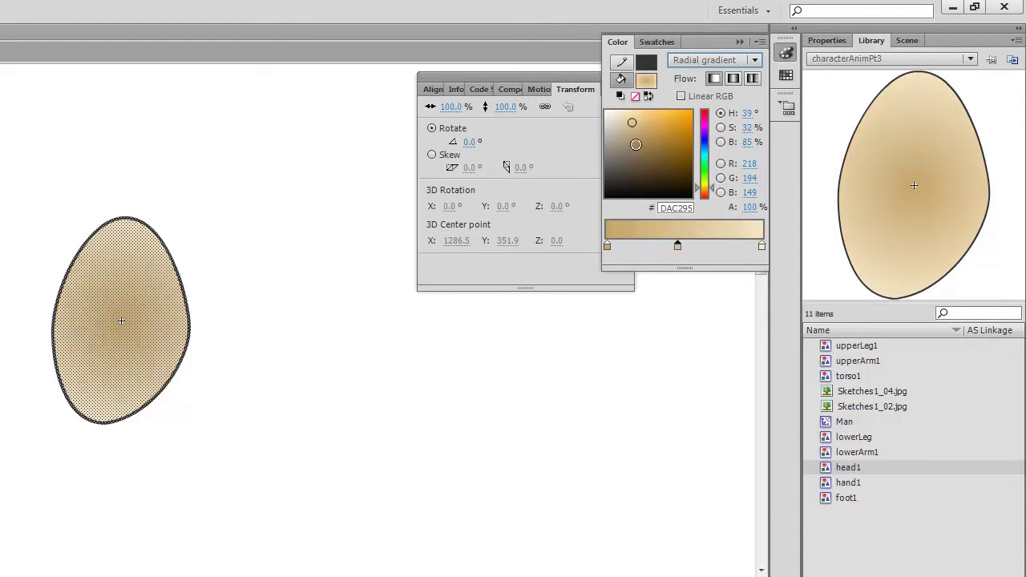
pyautogui.moveTo(635, 144); pyautogui.dragTo(642, 104)
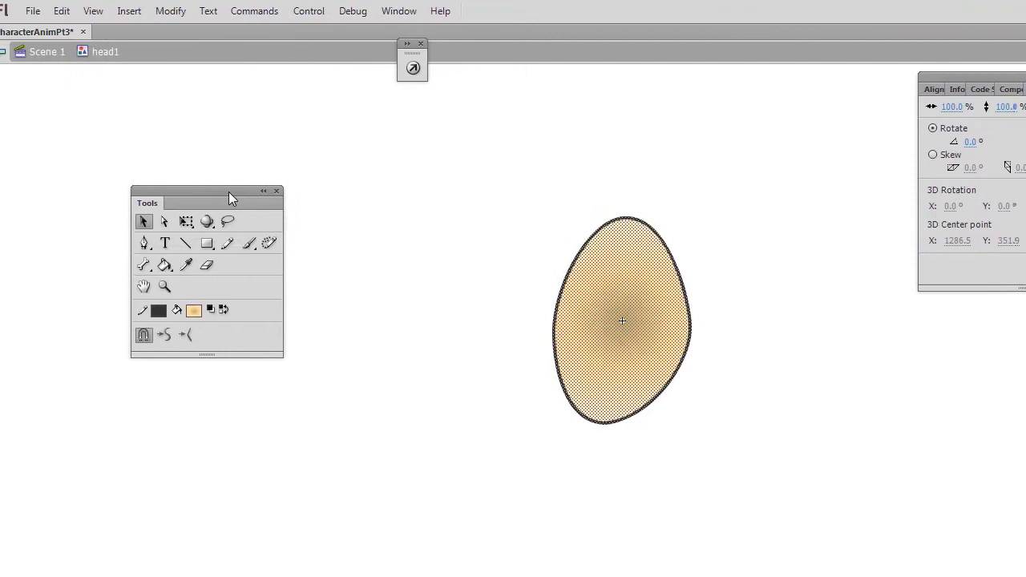
# Step: Stretch and tilt the head gradient into an ellipse, pale on top, tan toward the bottom
pyautogui.moveTo(69, 195); pyautogui.dragTo(373, 197)
pyautogui.moveTo(548, 195); pyautogui.dragTo(850, 225)
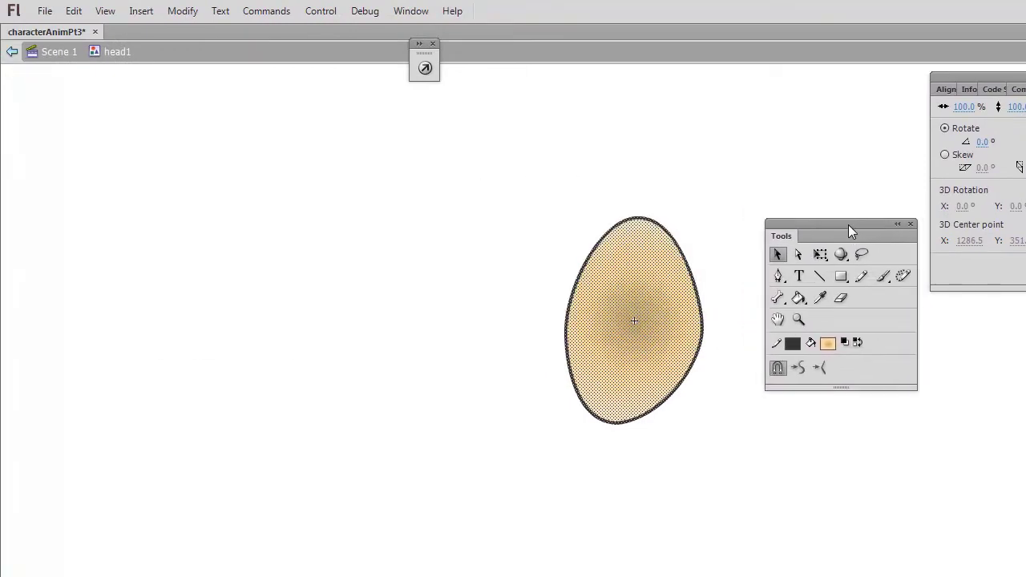
pyautogui.click(820, 254)
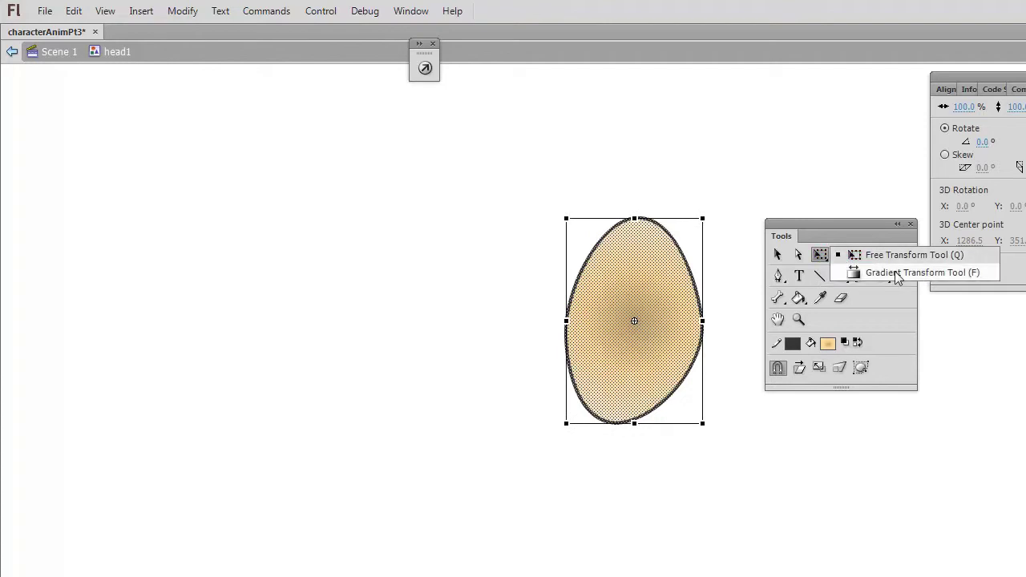
pyautogui.click(896, 274)
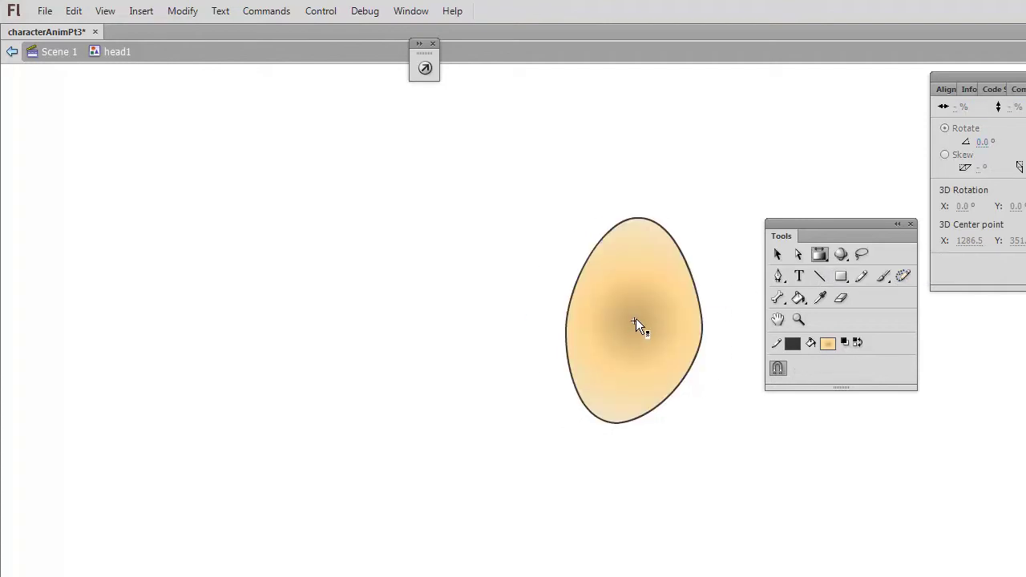
pyautogui.click(636, 319)
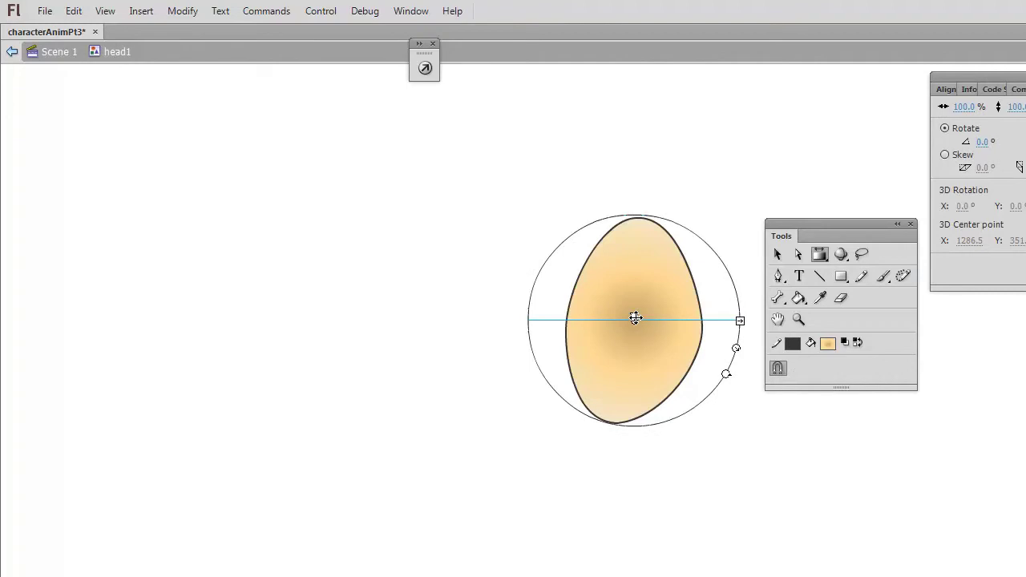
pyautogui.moveTo(634, 318)
pyautogui.mouseDown()
pyautogui.moveTo(588, 316)
pyautogui.moveTo(686, 317)
pyautogui.moveTo(630, 299)
pyautogui.moveTo(628, 260)
pyautogui.moveTo(643, 281)
pyautogui.mouseUp()
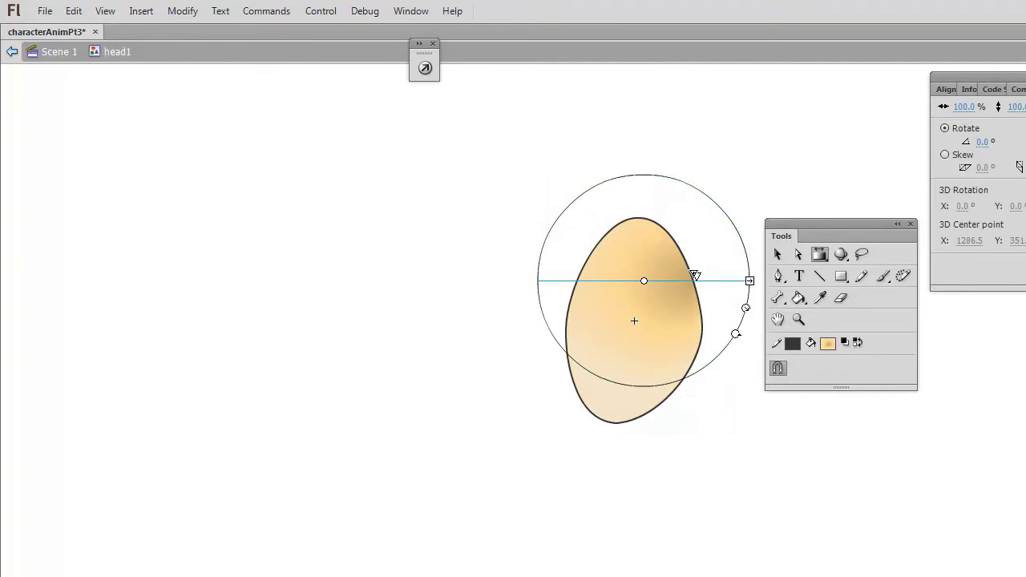
pyautogui.moveTo(642, 276); pyautogui.dragTo(580, 388)
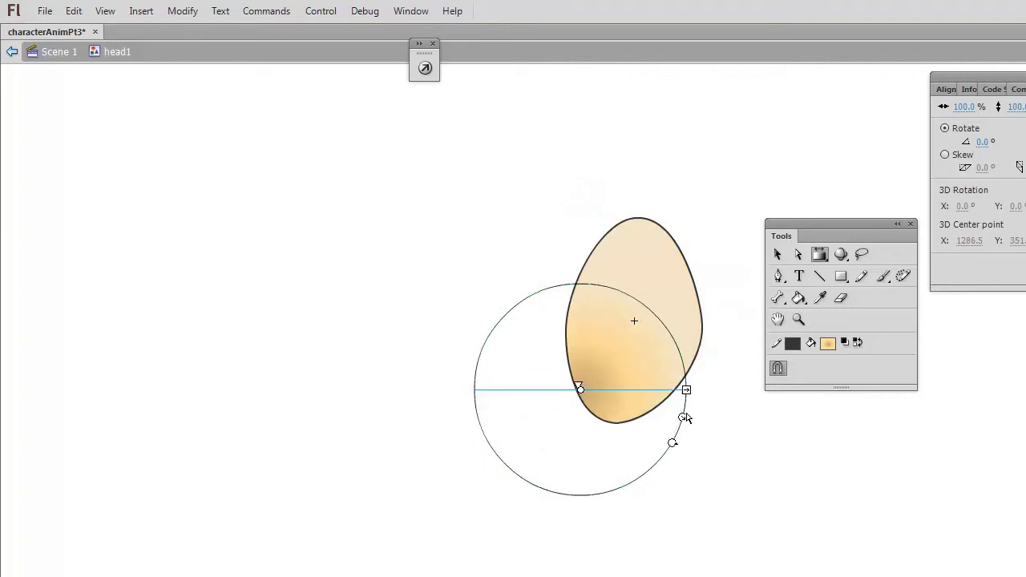
pyautogui.moveTo(686, 390); pyautogui.dragTo(671, 298)
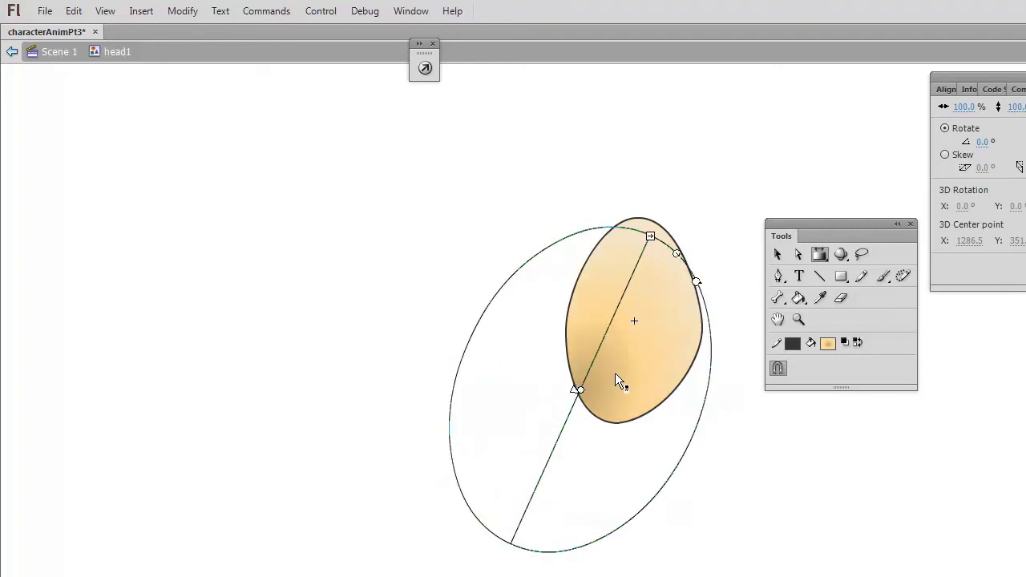
pyautogui.moveTo(584, 396)
pyautogui.mouseDown()
pyautogui.moveTo(612, 403)
pyautogui.moveTo(603, 419)
pyautogui.mouseUp()
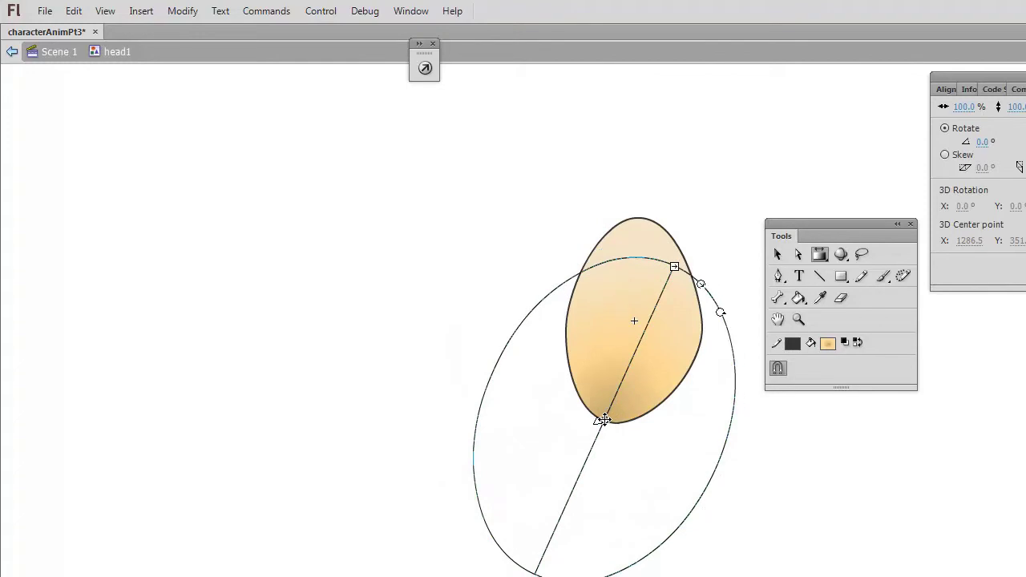
pyautogui.click(678, 219)
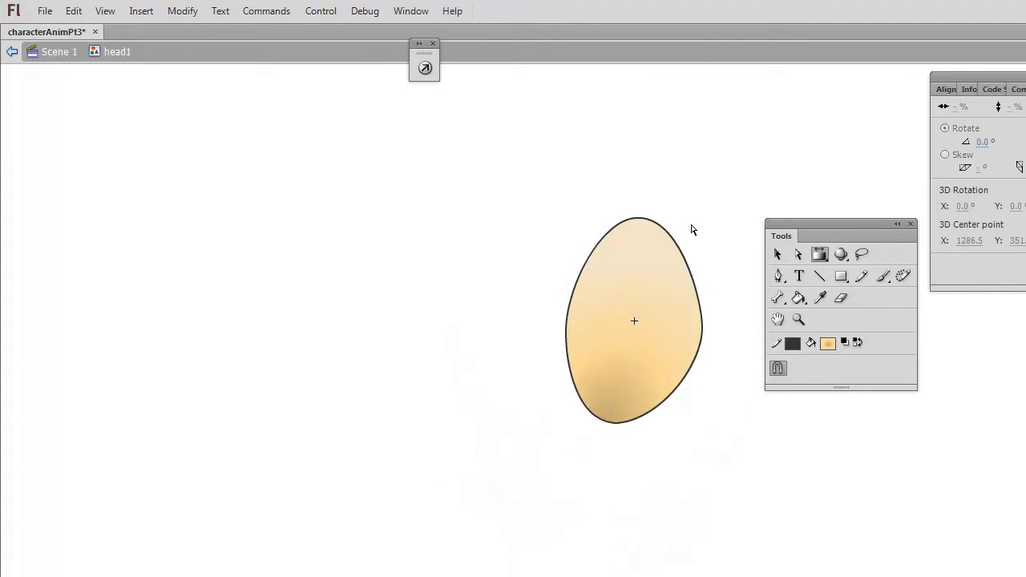
# Step: Open upperArm1 for editing and switch its solid peach fill to a radial gradient
pyautogui.click(776, 255)
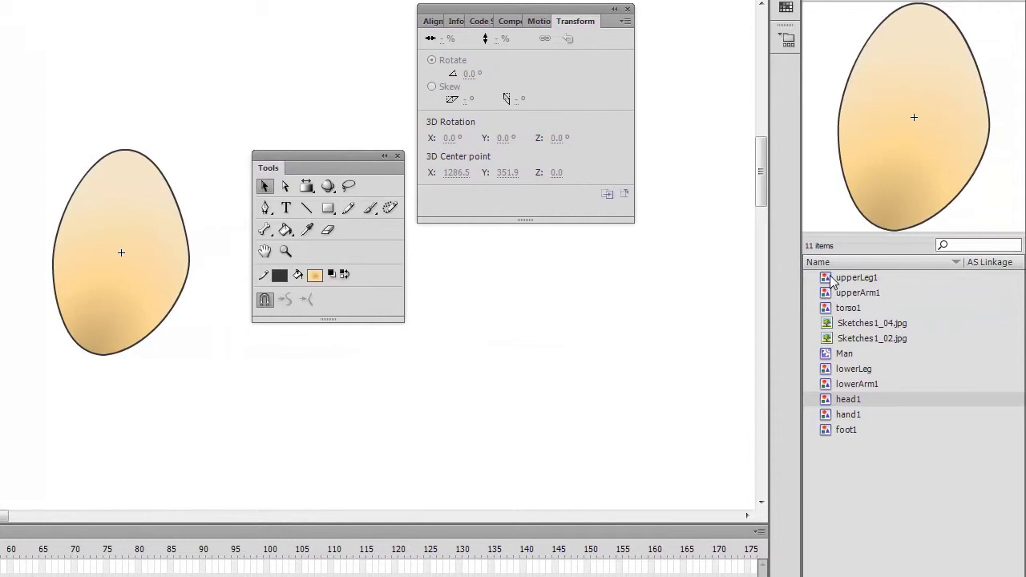
pyautogui.click(828, 297)
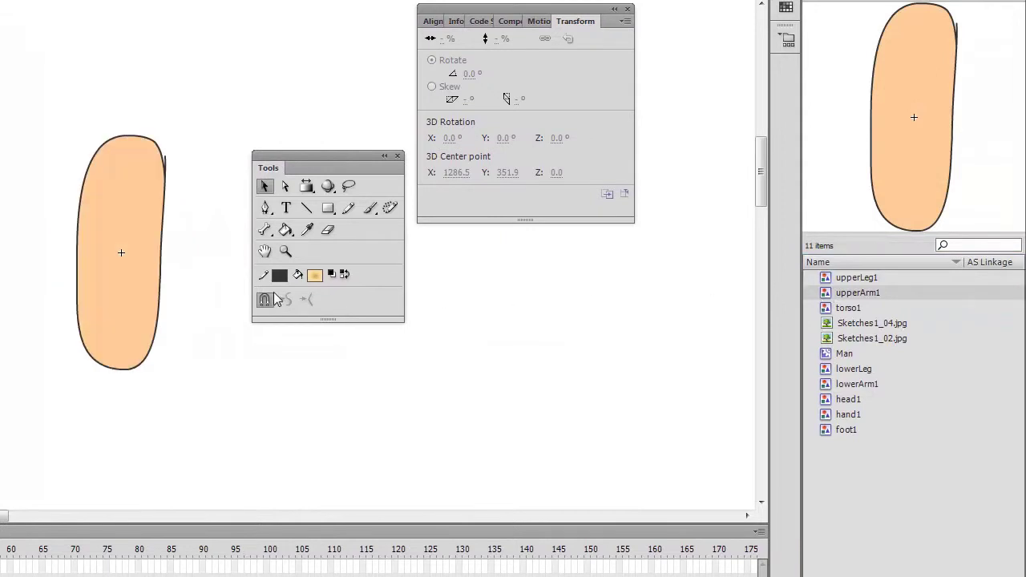
pyautogui.click(124, 210)
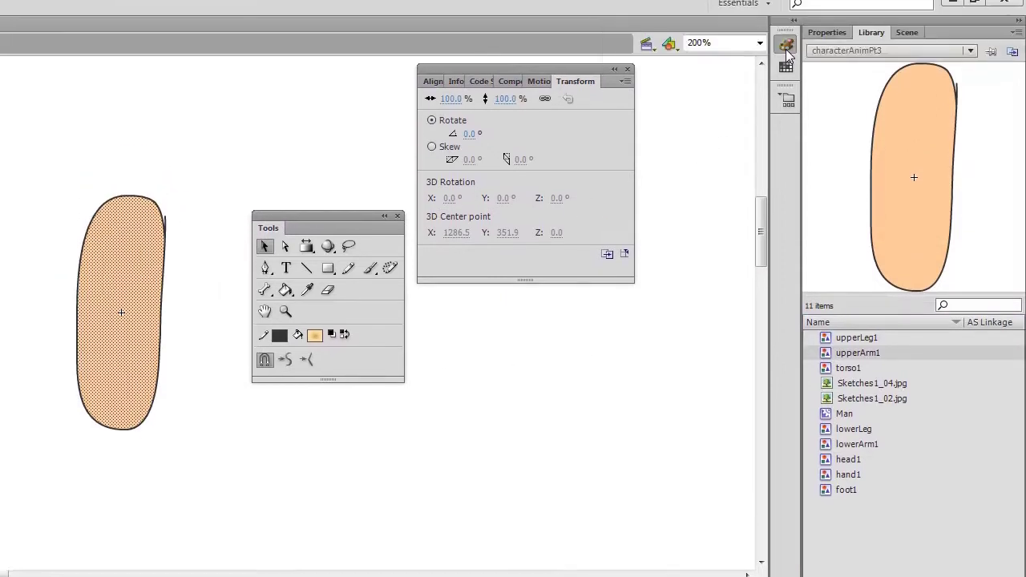
pyautogui.click(786, 48)
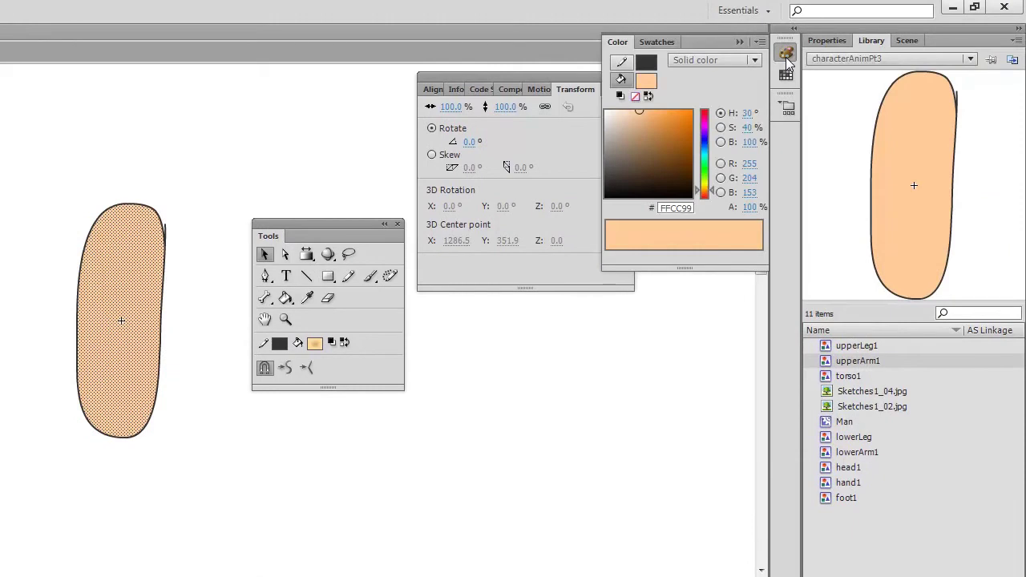
pyautogui.click(742, 63)
pyautogui.click(710, 117)
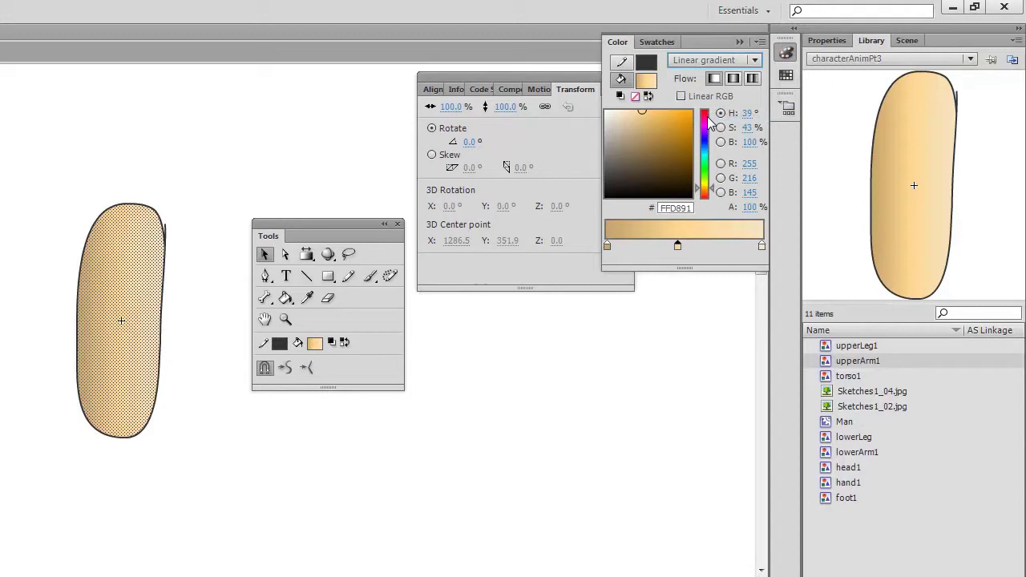
pyautogui.click(713, 70)
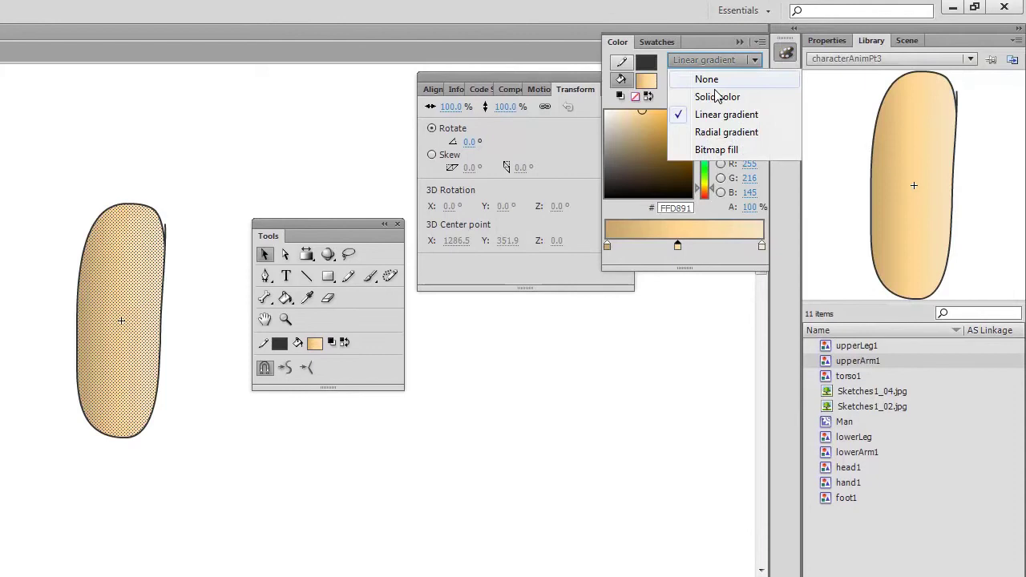
pyautogui.click(709, 133)
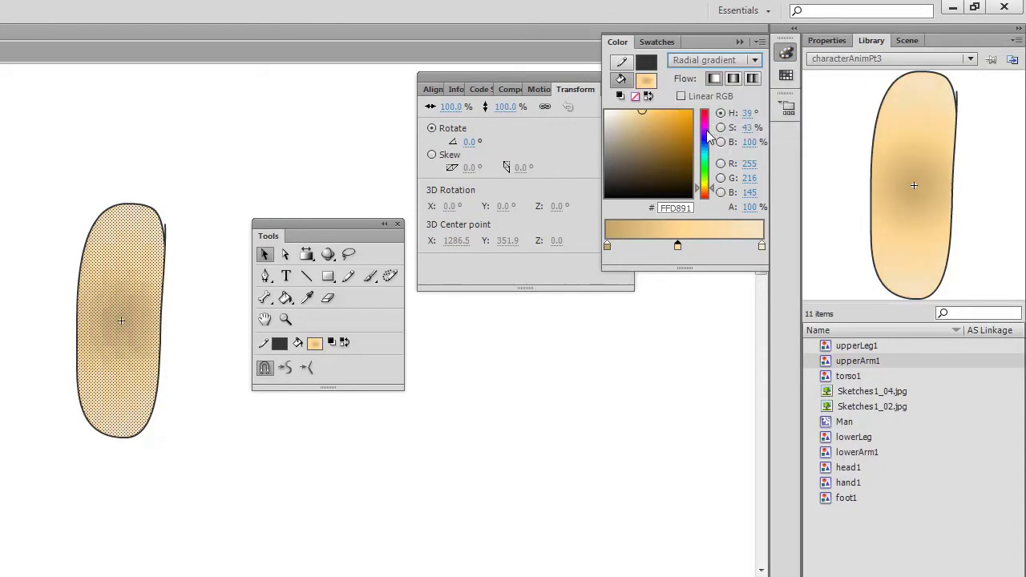
pyautogui.click(120, 337)
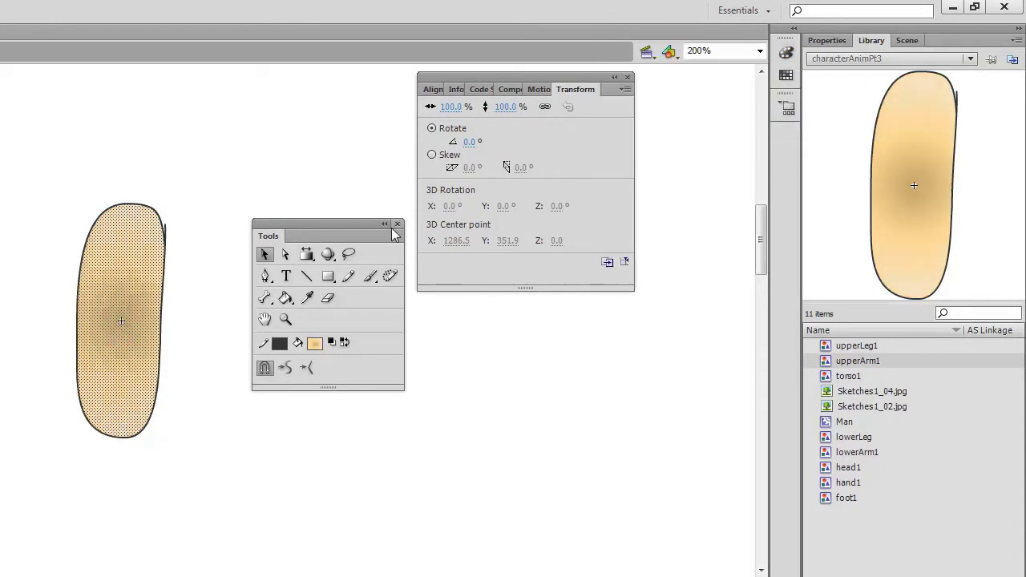
# Step: Rotate the upper arm gradient to stand vertically along the arm and enlarge it
pyautogui.click(310, 256)
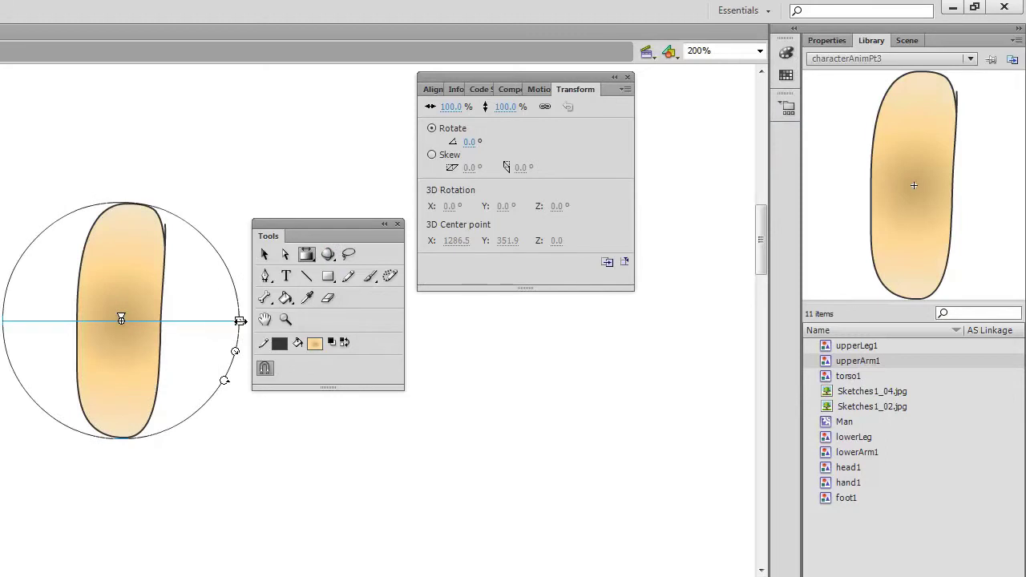
pyautogui.moveTo(240, 320); pyautogui.dragTo(438, 304)
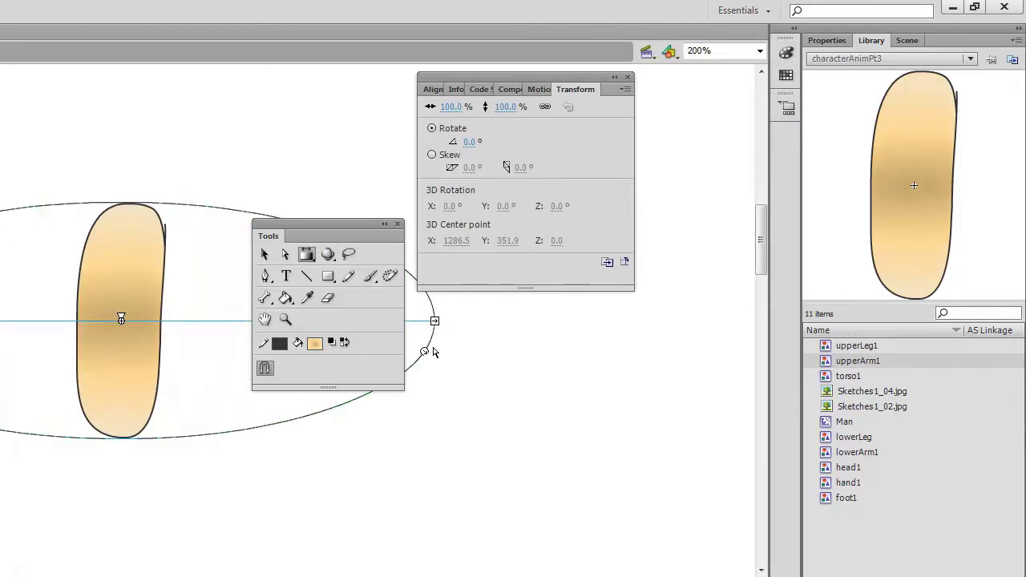
pyautogui.moveTo(425, 352); pyautogui.dragTo(253, 294)
pyautogui.moveTo(290, 222); pyautogui.dragTo(373, 235)
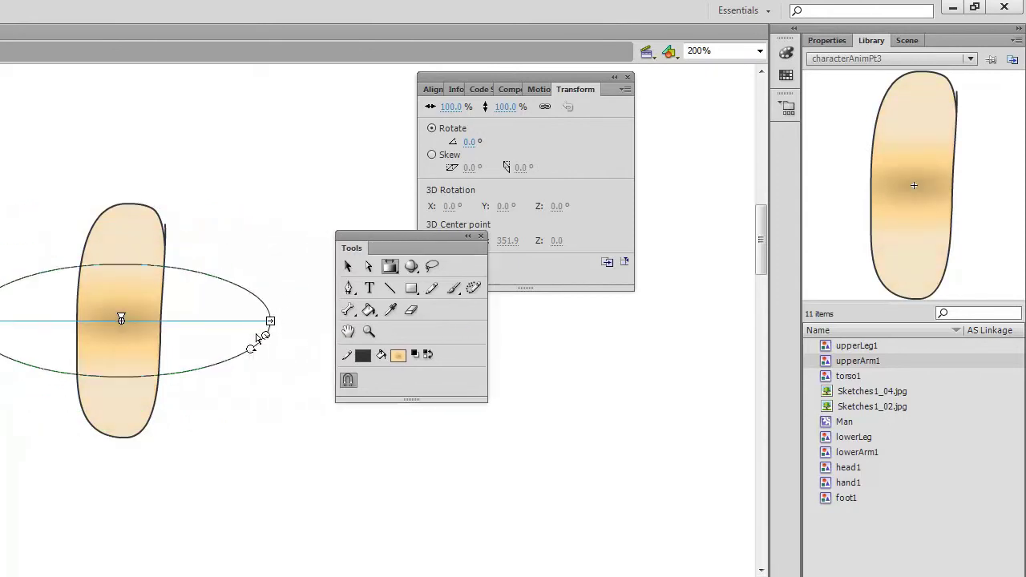
pyautogui.moveTo(249, 349); pyautogui.dragTo(139, 233)
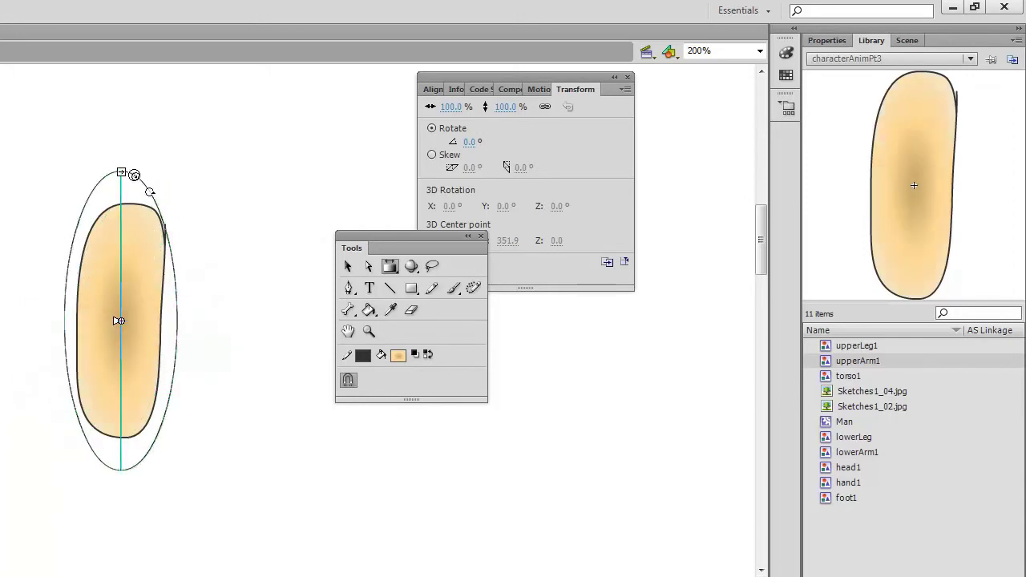
pyautogui.moveTo(133, 176); pyautogui.dragTo(164, 151)
pyautogui.click(167, 160)
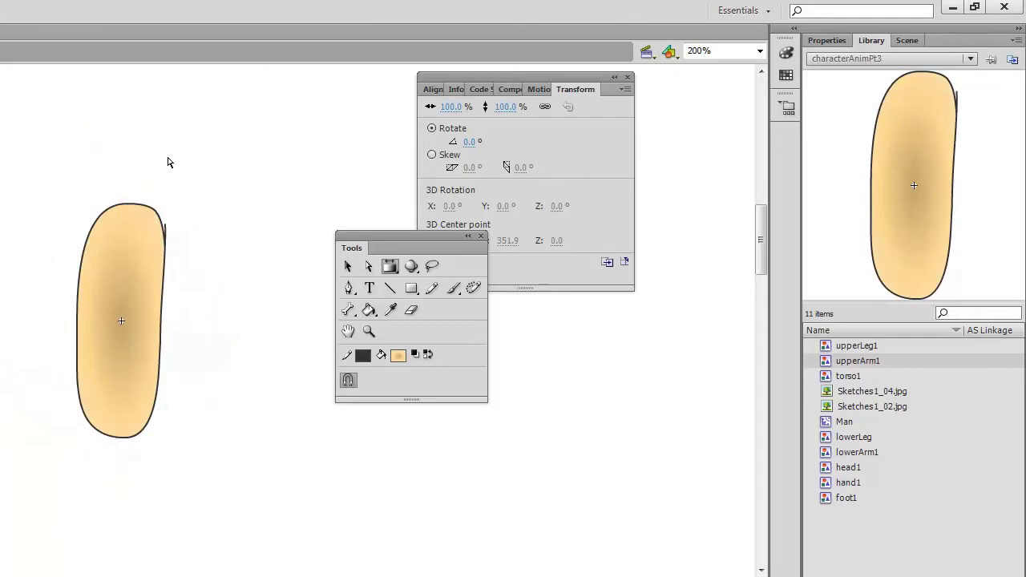
# Step: Stretch the arm gradient taller and move its dark focus toward the arm's lower end
pyautogui.click(137, 259)
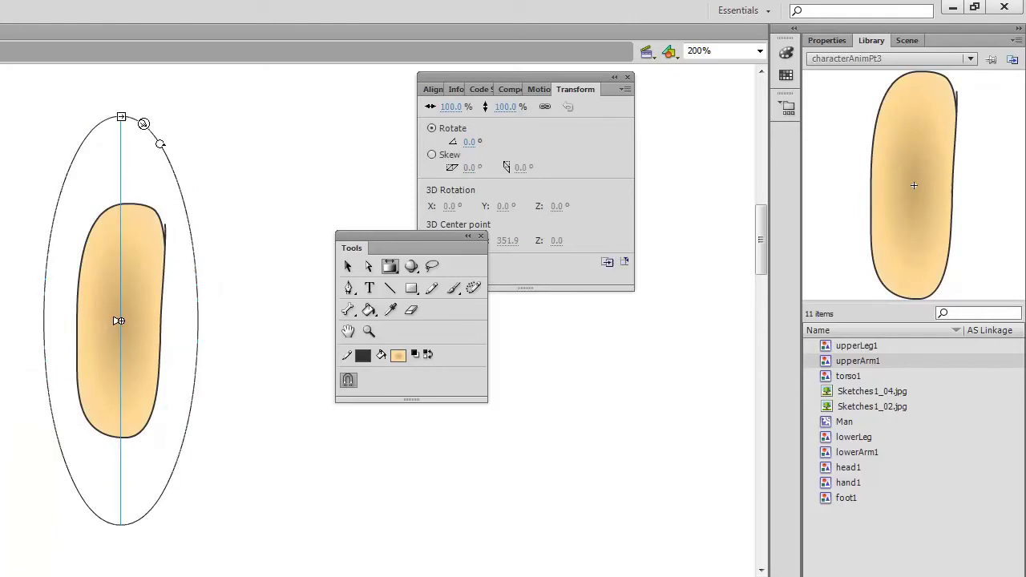
pyautogui.moveTo(150, 127); pyautogui.dragTo(152, 107)
pyautogui.click(226, 193)
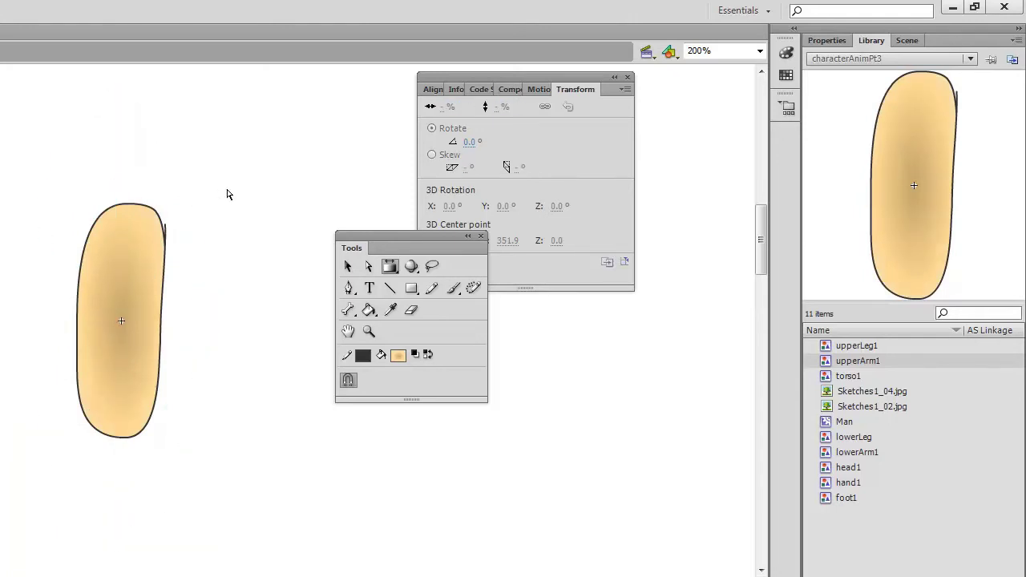
pyautogui.click(117, 320)
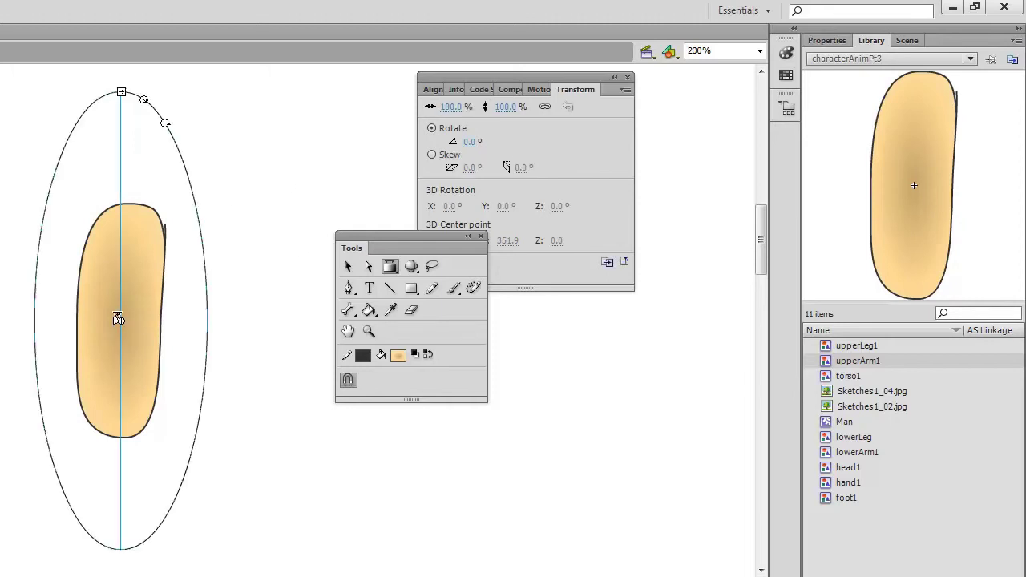
pyautogui.moveTo(117, 321); pyautogui.dragTo(116, 393)
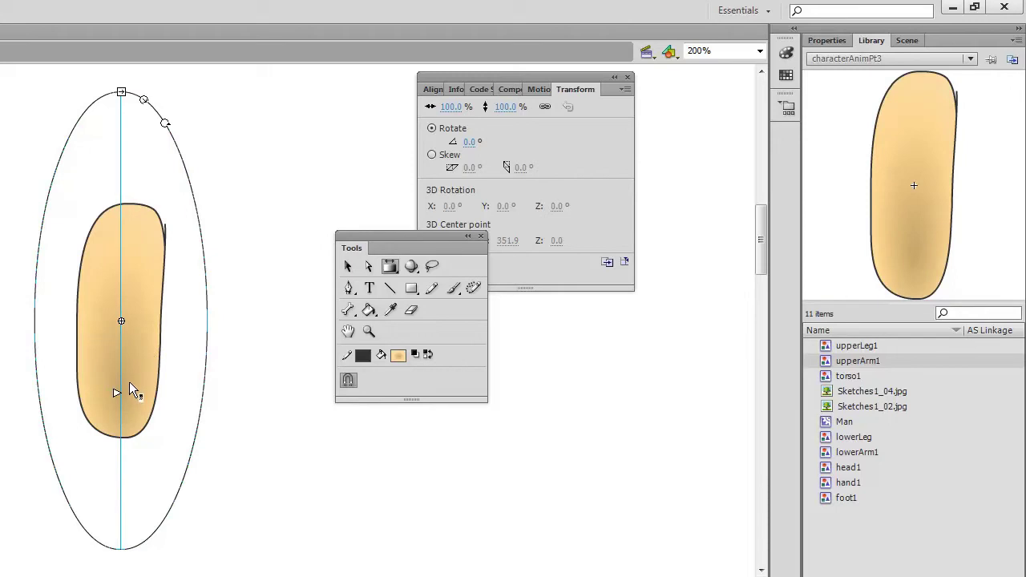
pyautogui.moveTo(117, 393); pyautogui.dragTo(117, 443)
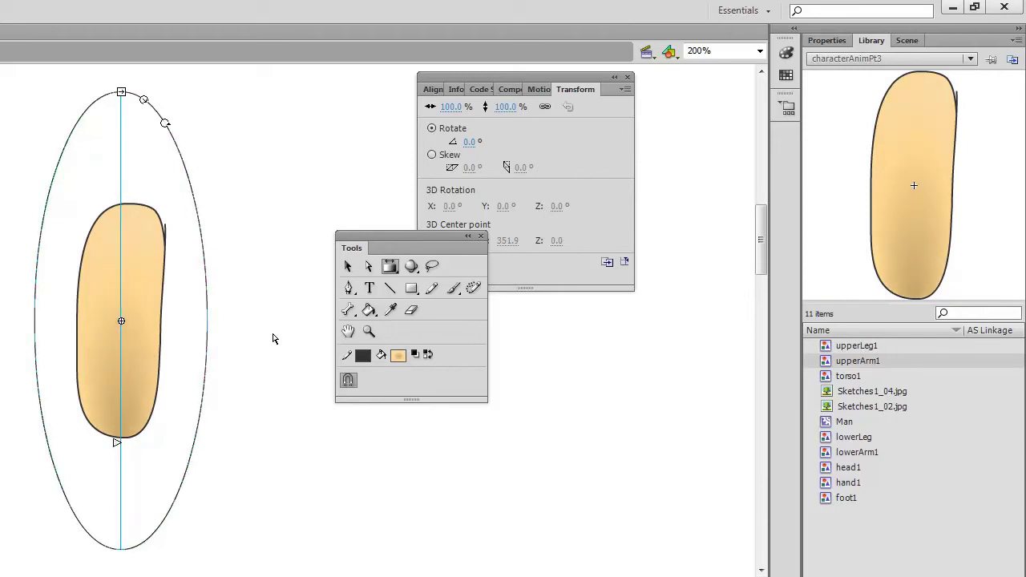
pyautogui.click(347, 268)
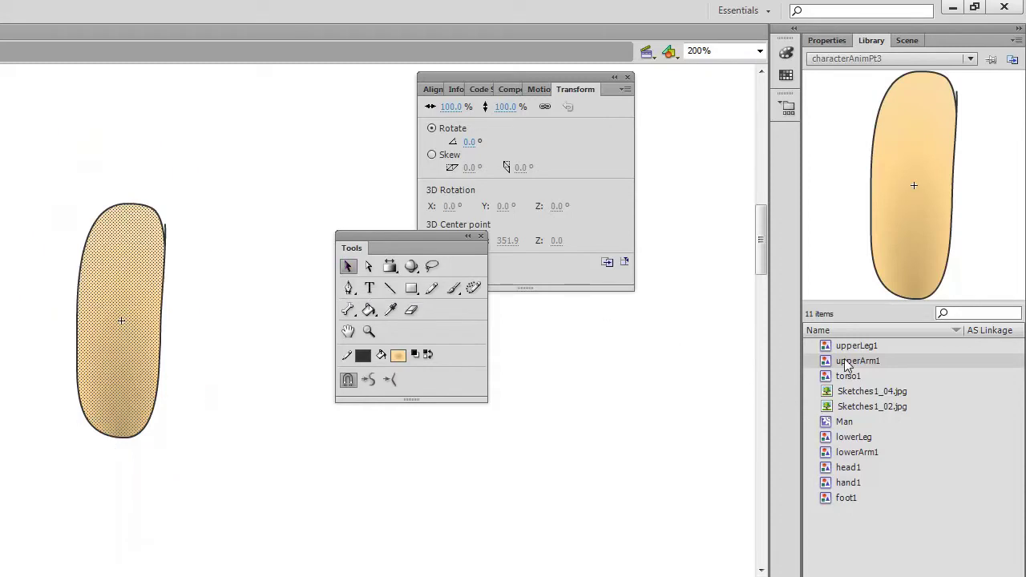
# Step: Open lowerArm1 for editing and give its fill a radial gradient
pyautogui.click(830, 454)
pyautogui.doubleClick(831, 453)
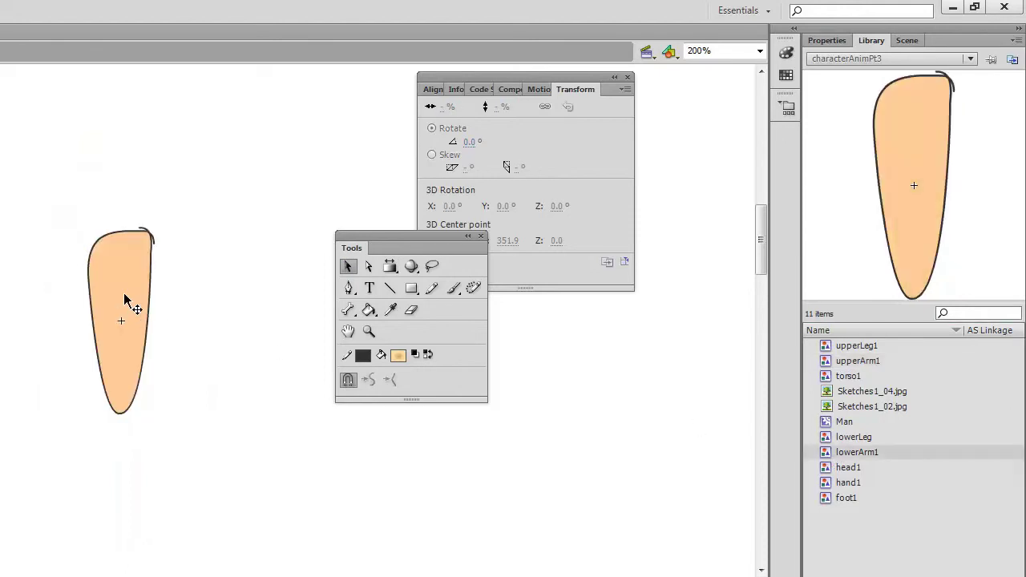
pyautogui.click(121, 282)
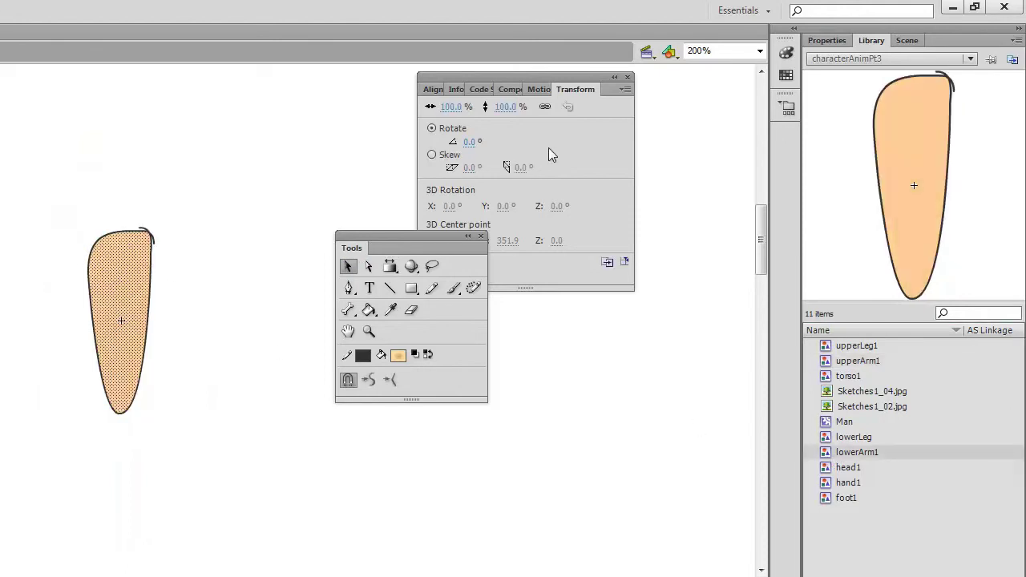
pyautogui.click(785, 52)
pyautogui.click(713, 60)
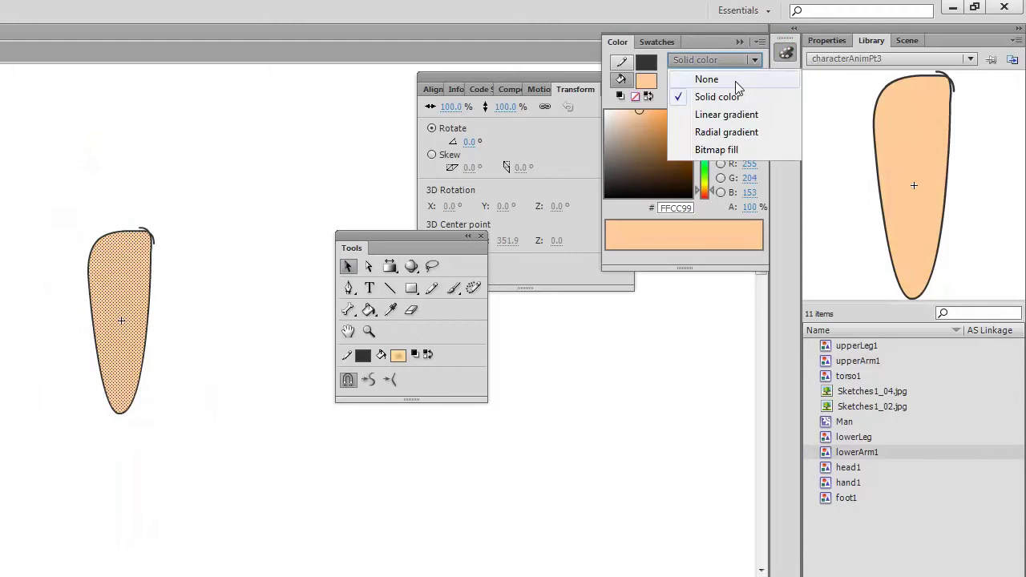
pyautogui.click(724, 116)
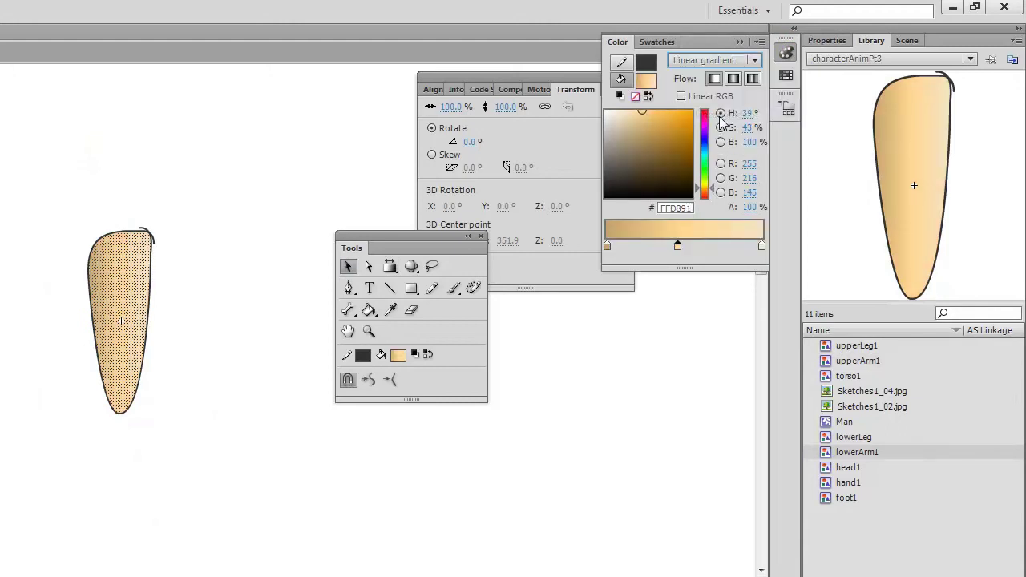
pyautogui.click(721, 60)
pyautogui.click(725, 131)
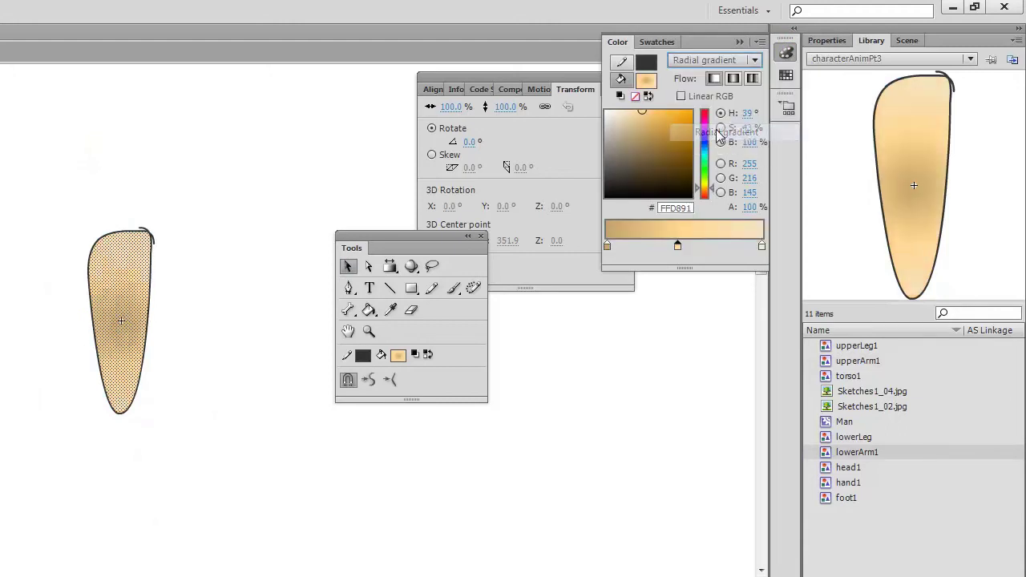
# Step: Shrink, rotate and stretch the forearm gradient vertically with its dark focus at the top
pyautogui.click(389, 268)
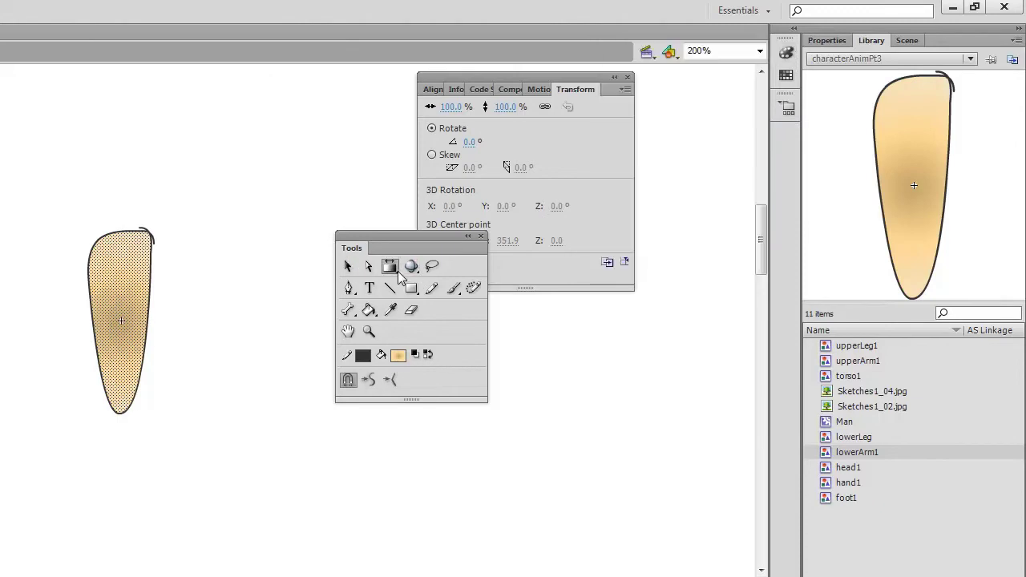
pyautogui.moveTo(216, 345); pyautogui.dragTo(205, 287)
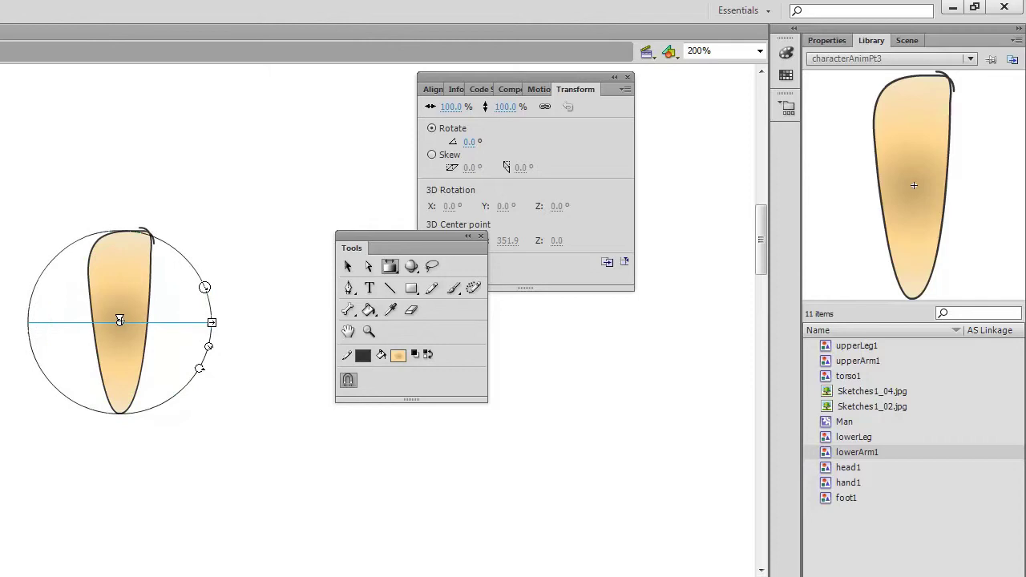
pyautogui.moveTo(199, 368); pyautogui.dragTo(150, 190)
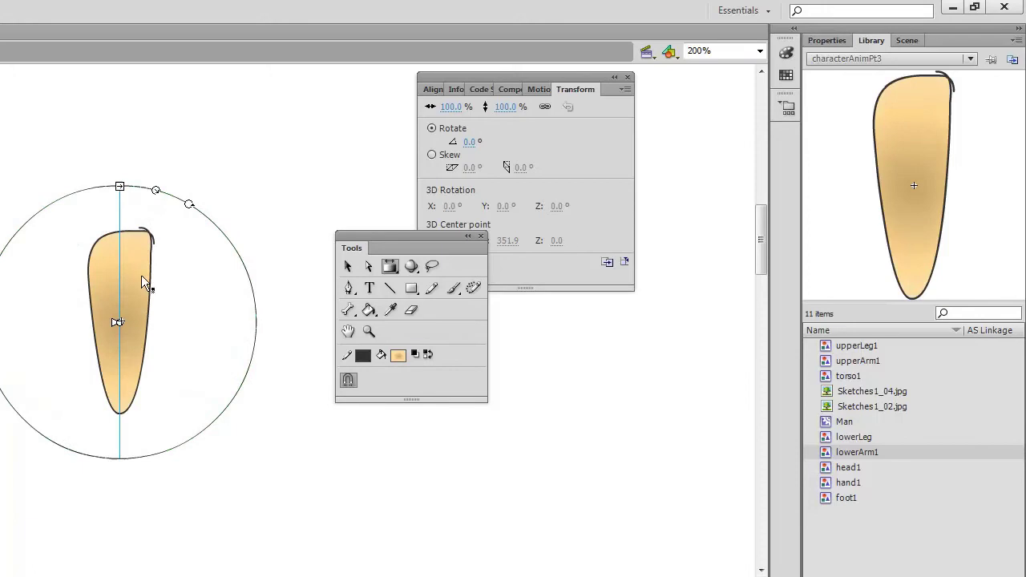
pyautogui.moveTo(112, 323); pyautogui.dragTo(112, 231)
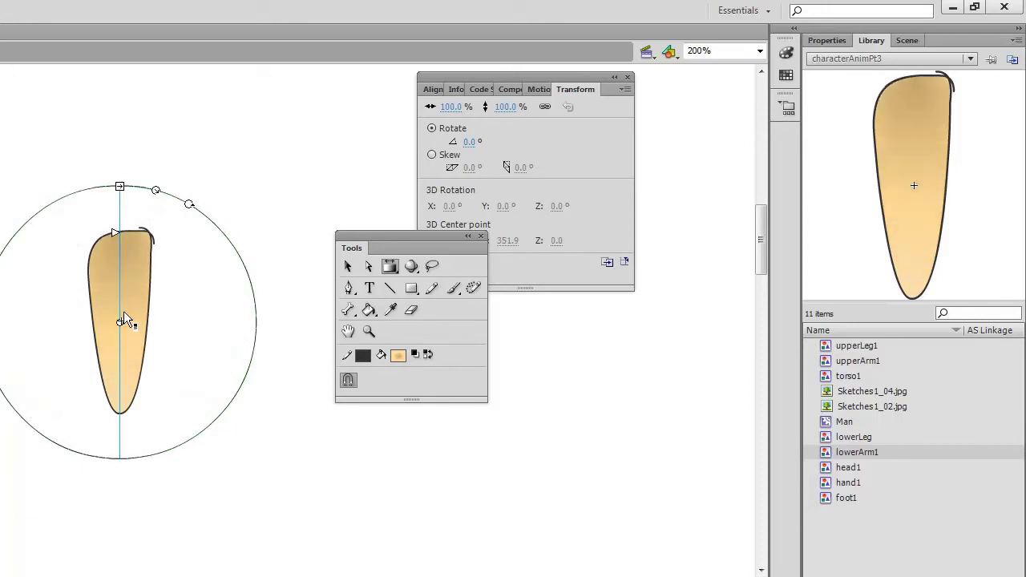
pyautogui.moveTo(119, 188); pyautogui.dragTo(120, 132)
pyautogui.click(252, 202)
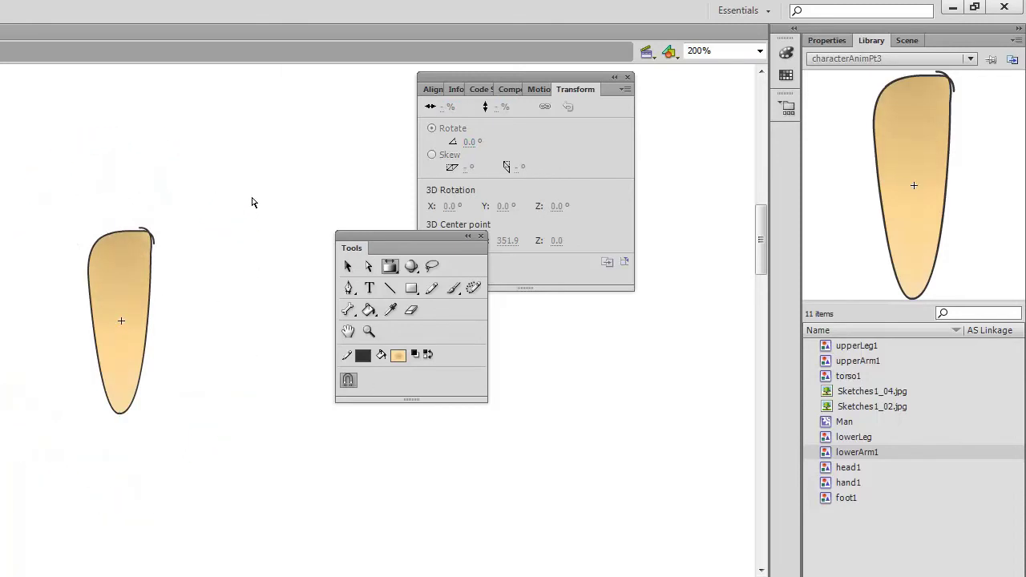
# Step: Open torso1 for editing and fill the whole torso with a radial gradient
pyautogui.click(825, 382)
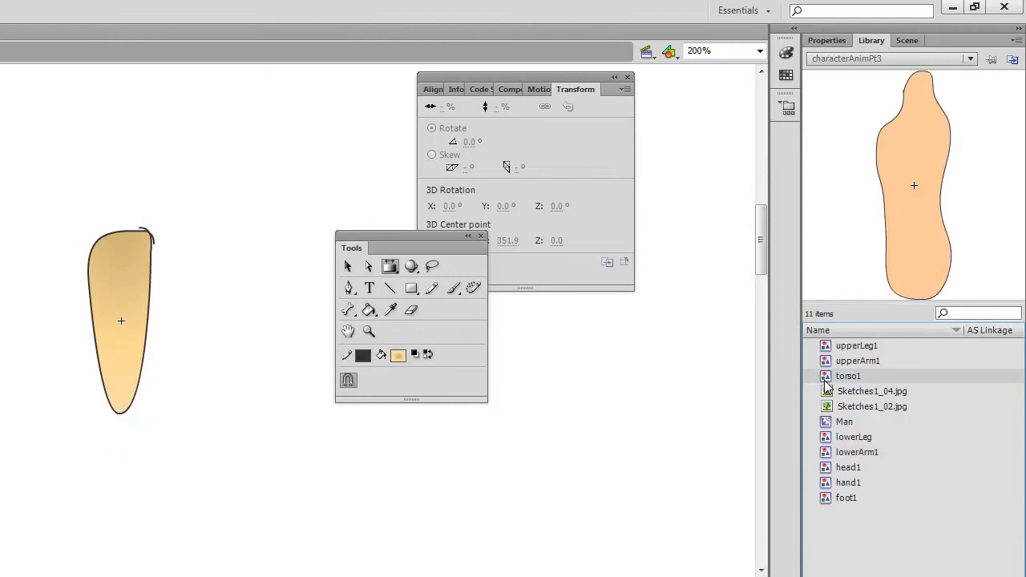
pyautogui.doubleClick(825, 382)
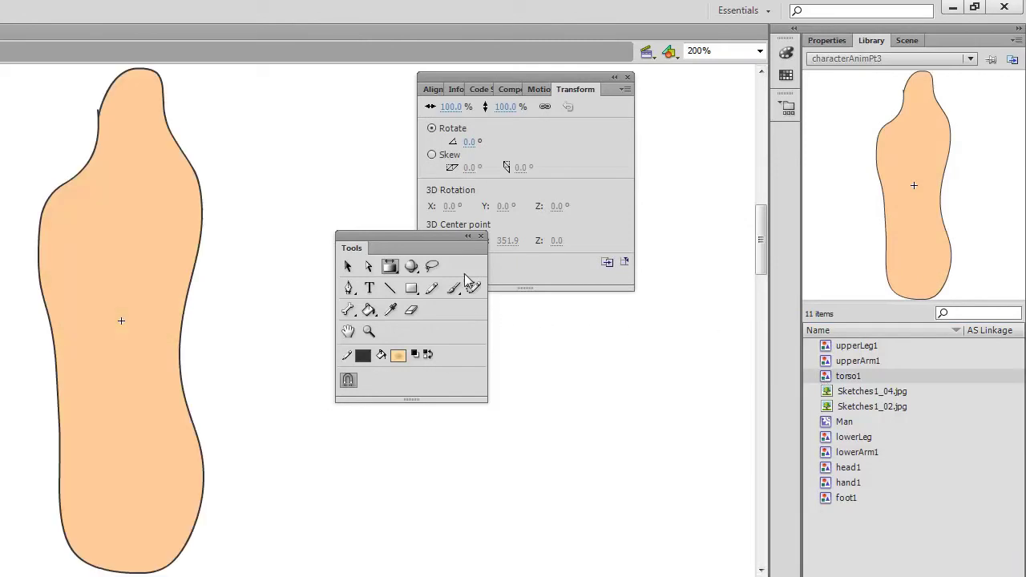
pyautogui.click(348, 266)
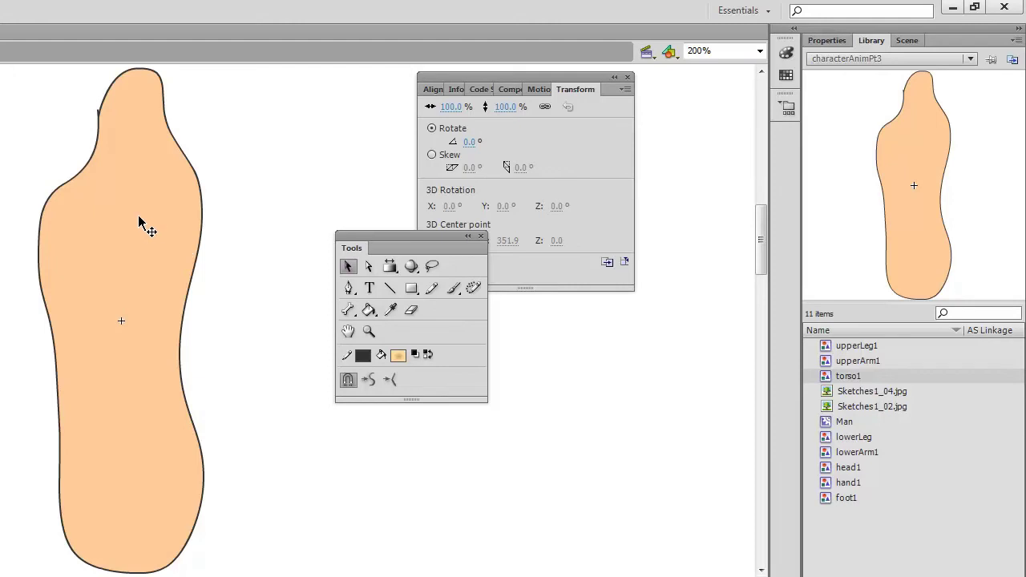
pyautogui.click(179, 148)
pyautogui.keyDown('shift'); pyautogui.click(143, 166); pyautogui.keyUp('shift')
pyautogui.click(785, 53)
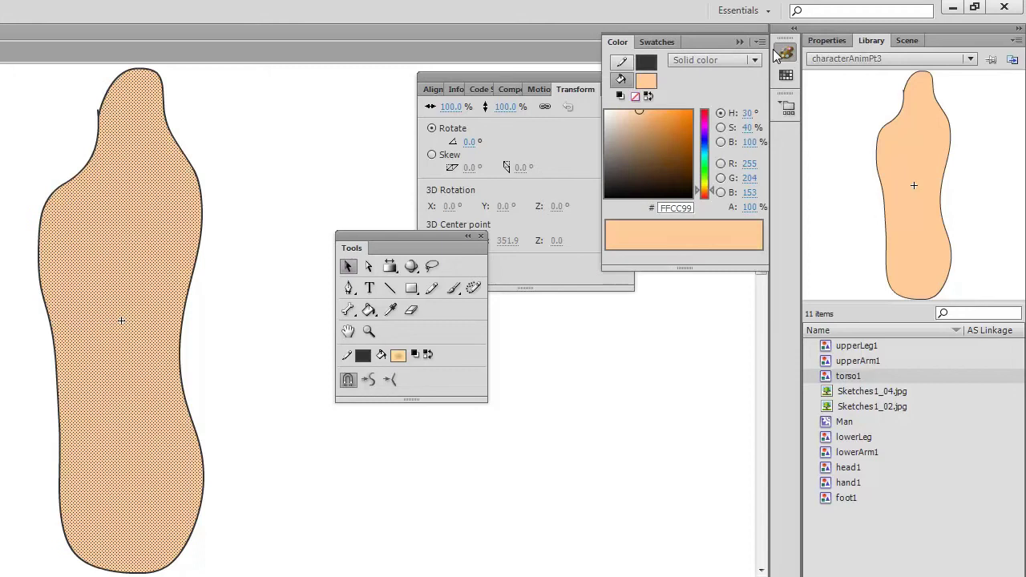
pyautogui.click(734, 62)
pyautogui.click(717, 132)
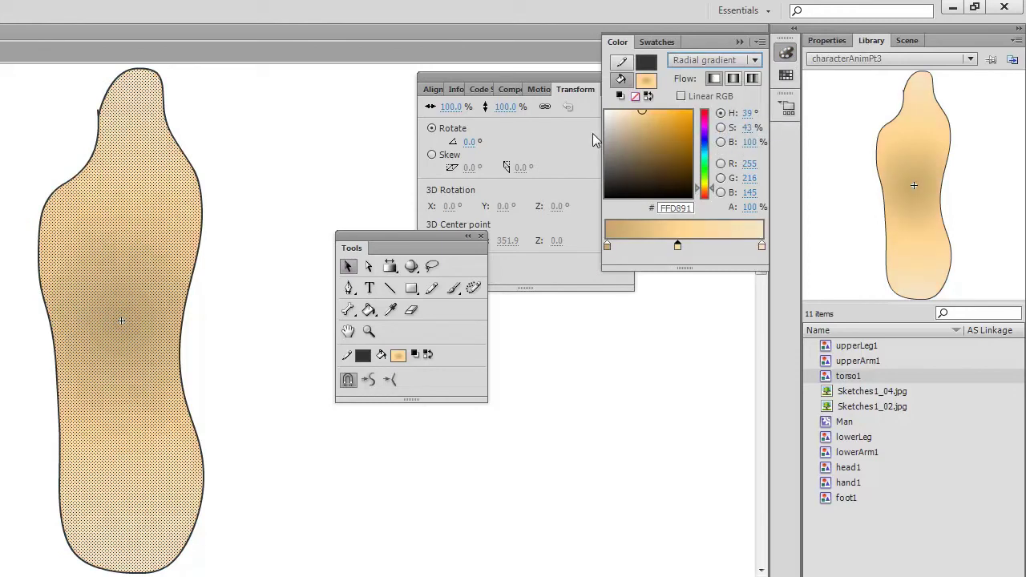
# Step: Move, shrink and tilt the torso gradient so its darkest shading sits low on the left
pyautogui.click(349, 265)
pyautogui.click(391, 269)
pyautogui.moveTo(121, 319); pyautogui.dragTo(63, 339)
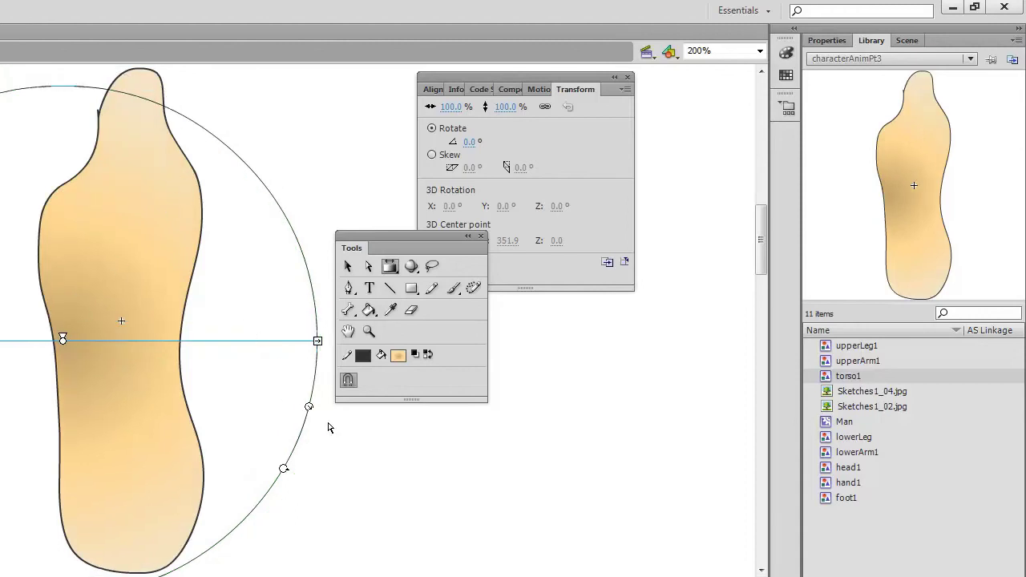
pyautogui.moveTo(309, 406); pyautogui.dragTo(297, 336)
pyautogui.moveTo(267, 443); pyautogui.dragTo(165, 231)
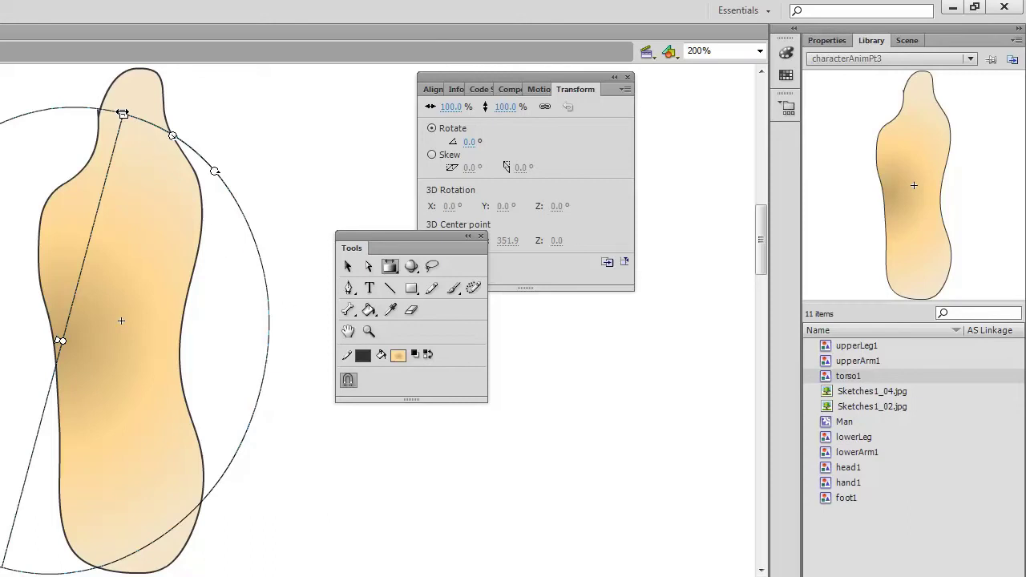
pyautogui.moveTo(123, 114); pyautogui.dragTo(137, 64)
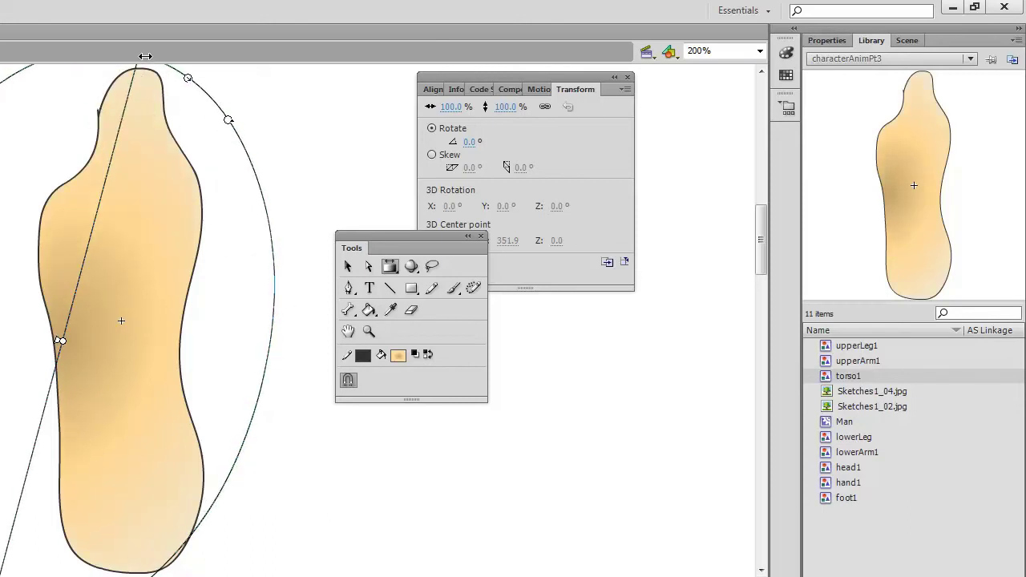
pyautogui.moveTo(62, 342); pyautogui.dragTo(70, 398)
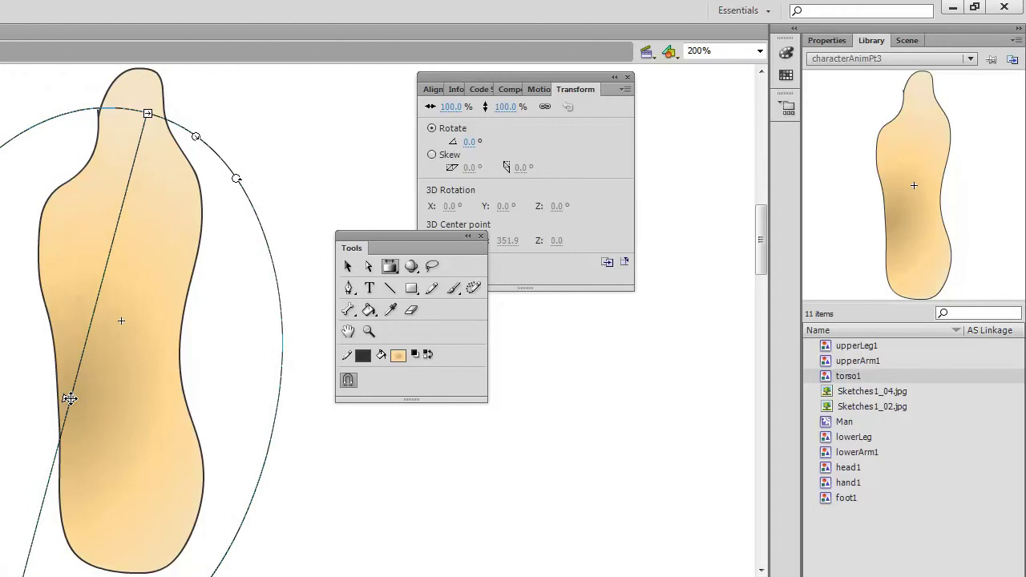
pyautogui.click(257, 177)
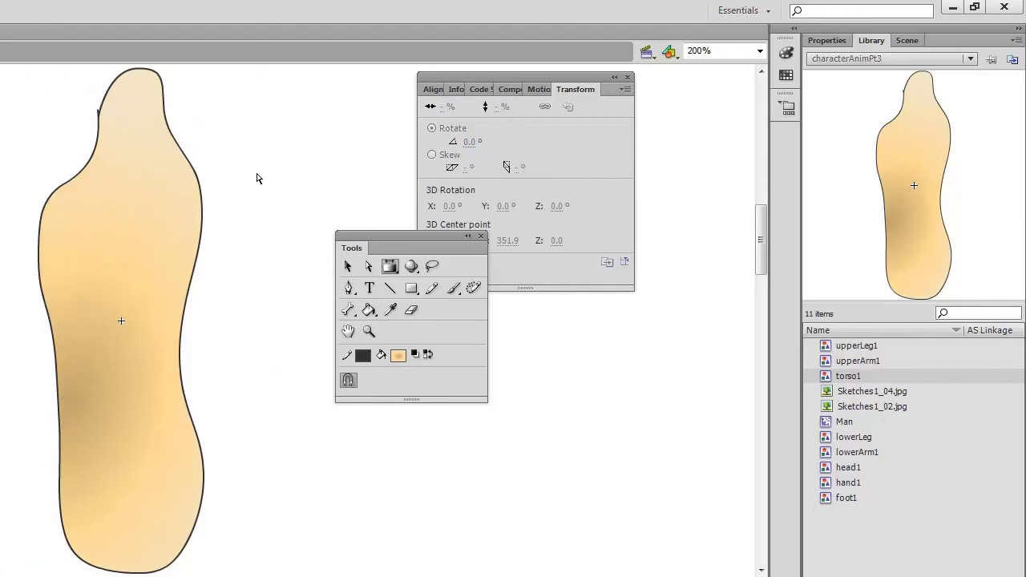
# Step: Lasso the neck area atop the torso and give it its own radial gradient fill
pyautogui.click(432, 266)
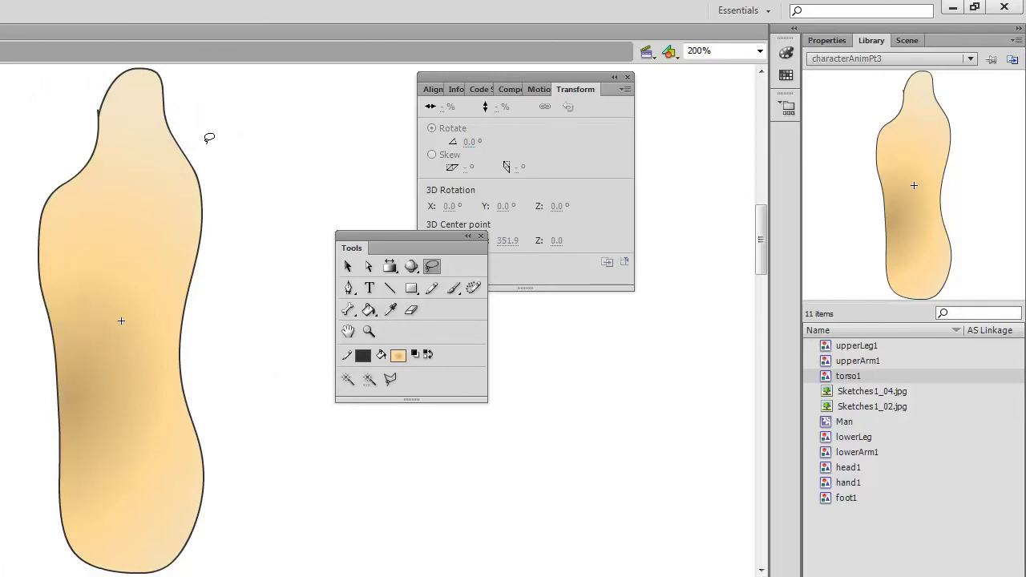
pyautogui.moveTo(209, 137)
pyautogui.mouseDown()
pyautogui.moveTo(105, 166)
pyautogui.moveTo(76, 141)
pyautogui.moveTo(76, 88)
pyautogui.moveTo(98, 66)
pyautogui.moveTo(164, 65)
pyautogui.moveTo(197, 146)
pyautogui.mouseUp()
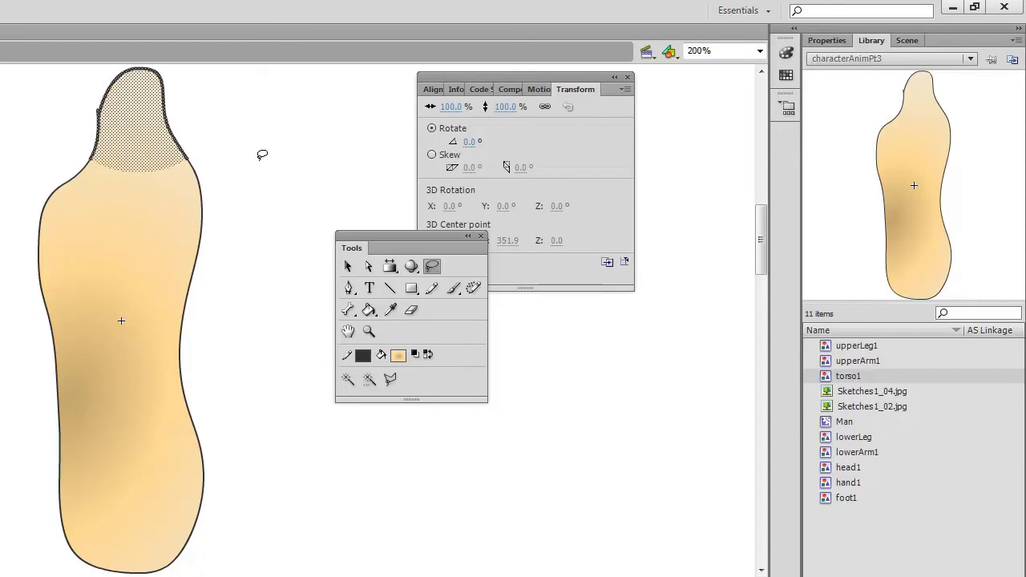
pyautogui.click(785, 53)
pyautogui.click(753, 60)
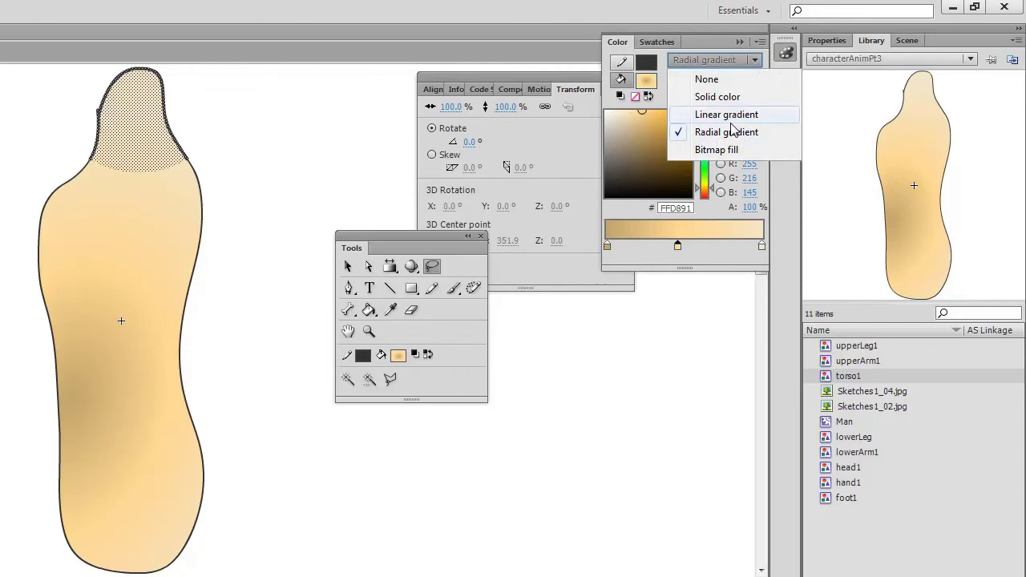
pyautogui.click(730, 116)
pyautogui.click(753, 60)
pyautogui.click(733, 132)
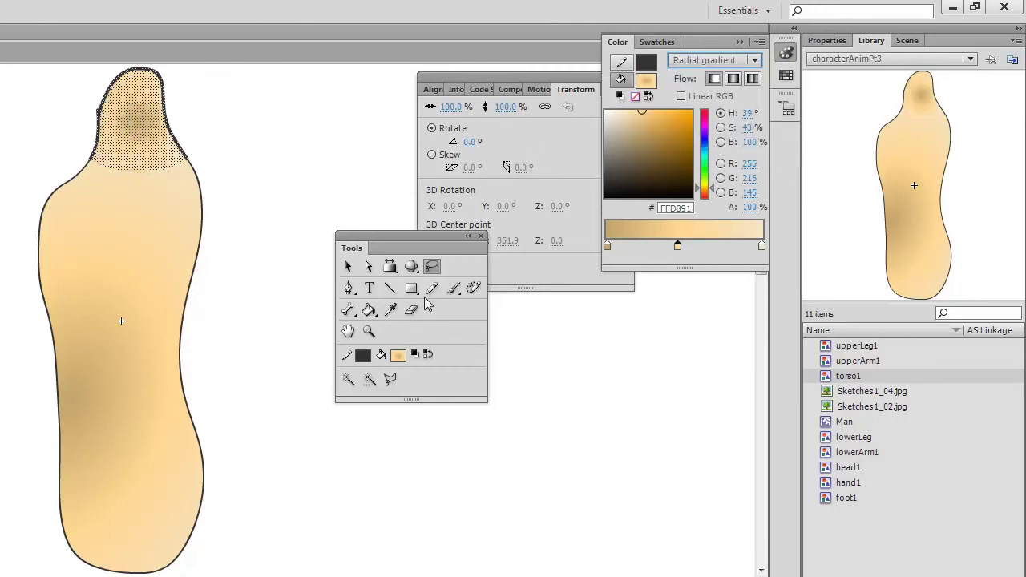
# Step: Reshape the neck gradient into a wide, flattened ellipse with tan shading at its base
pyautogui.click(390, 266)
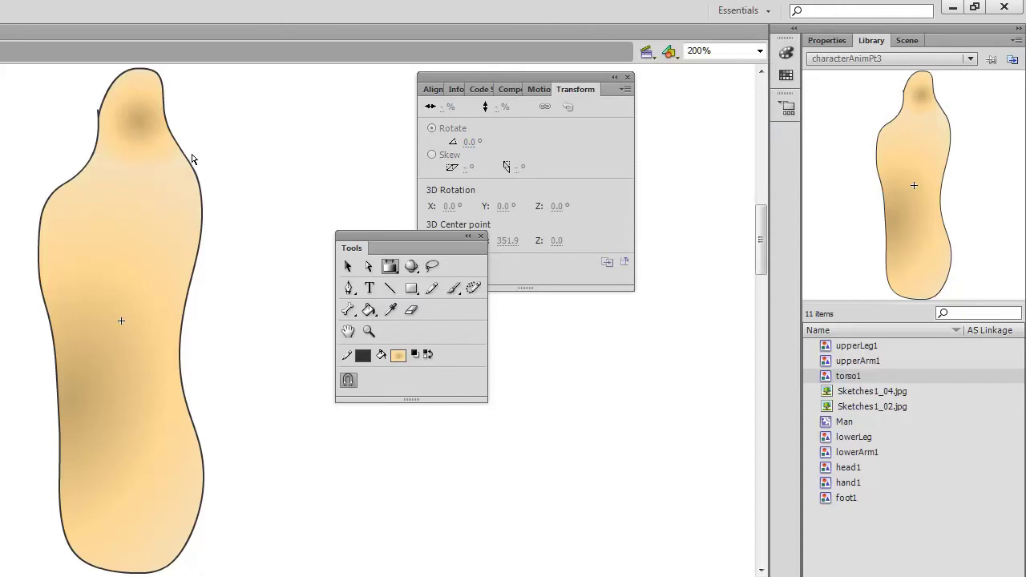
pyautogui.click(147, 144)
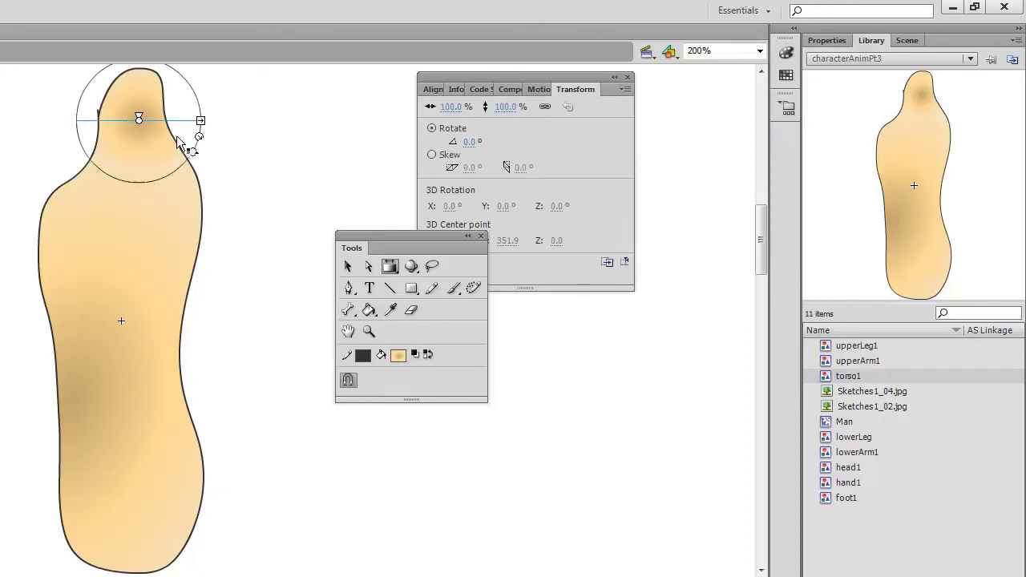
pyautogui.moveTo(197, 136); pyautogui.dragTo(242, 148)
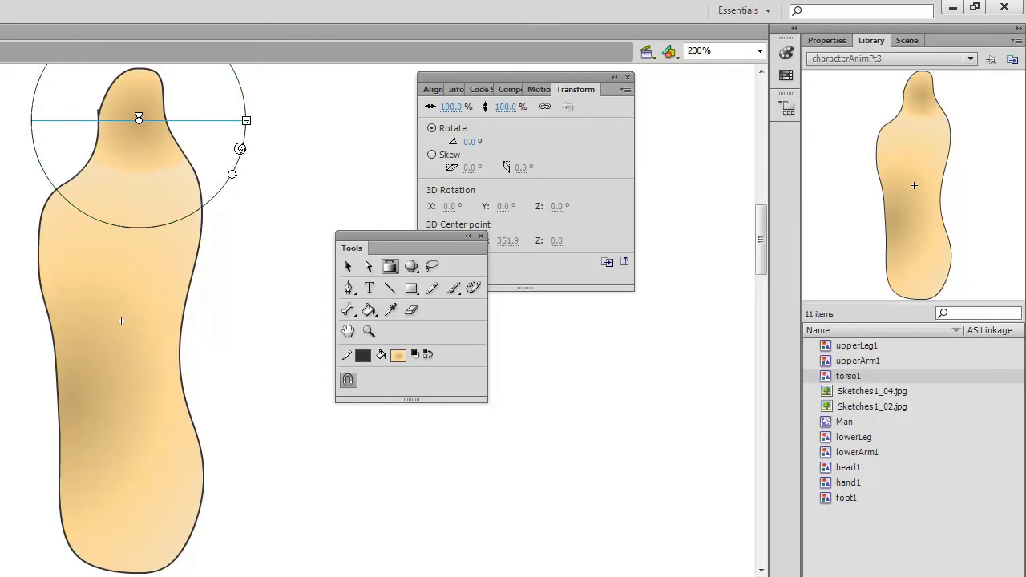
pyautogui.moveTo(244, 120); pyautogui.dragTo(356, 118)
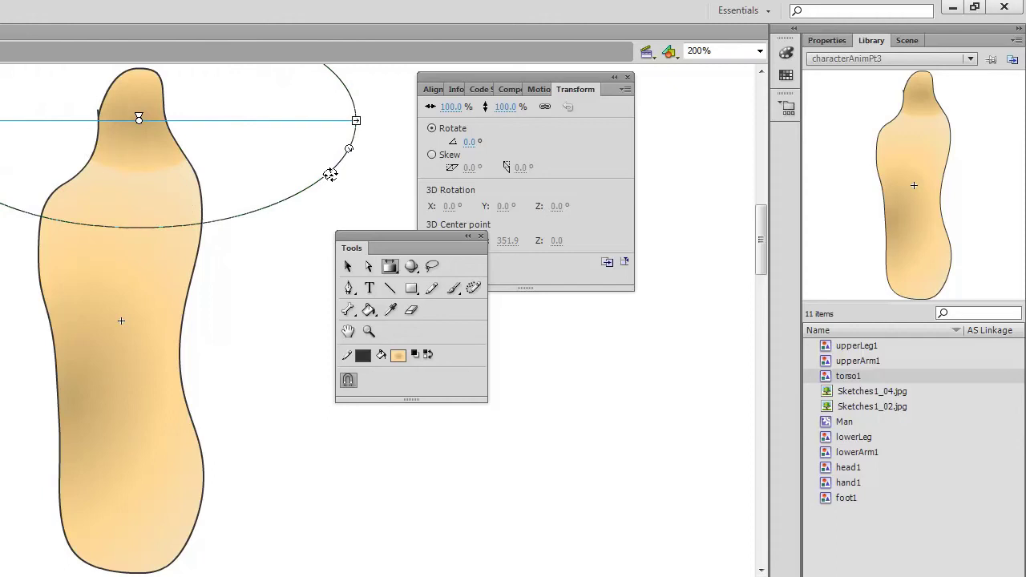
pyautogui.moveTo(349, 149); pyautogui.dragTo(189, 96)
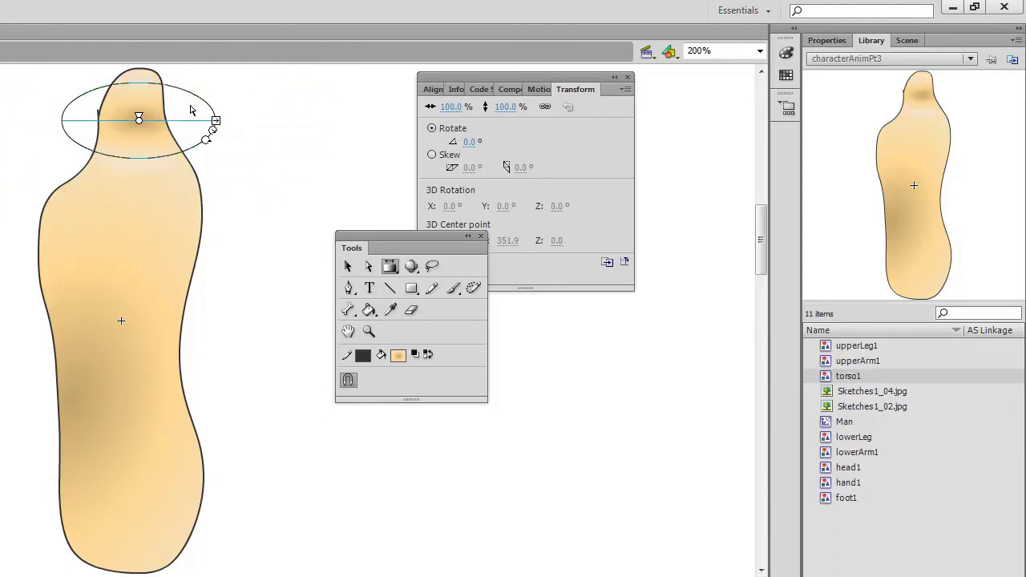
pyautogui.moveTo(212, 130); pyautogui.dragTo(233, 145)
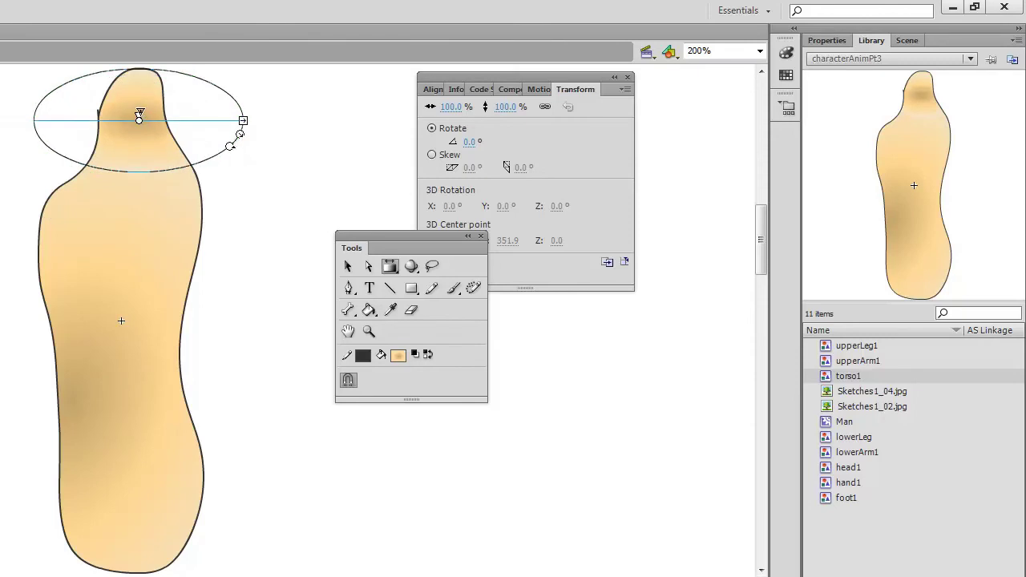
pyautogui.moveTo(138, 117); pyautogui.dragTo(82, 138)
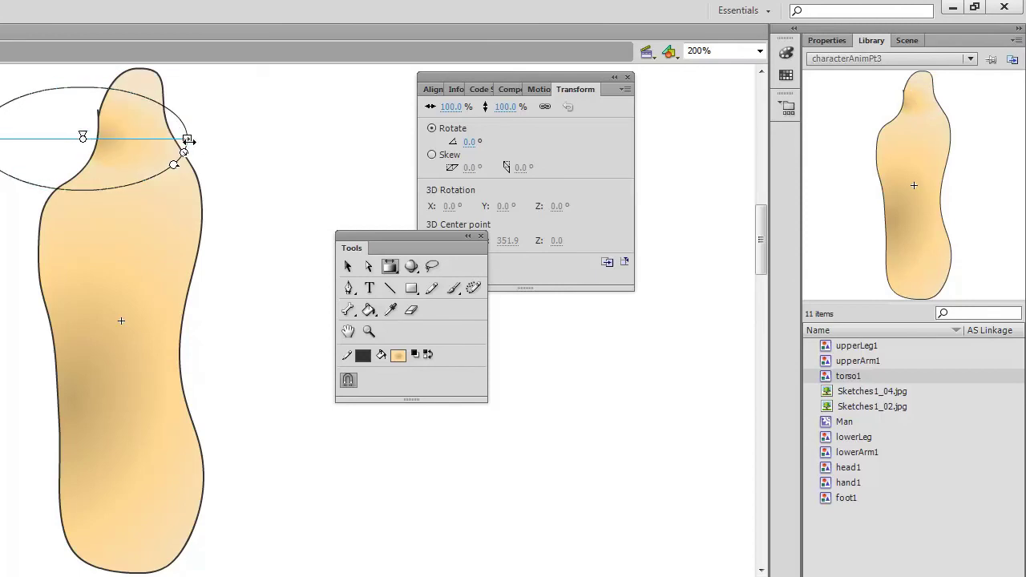
pyautogui.moveTo(187, 151); pyautogui.dragTo(198, 165)
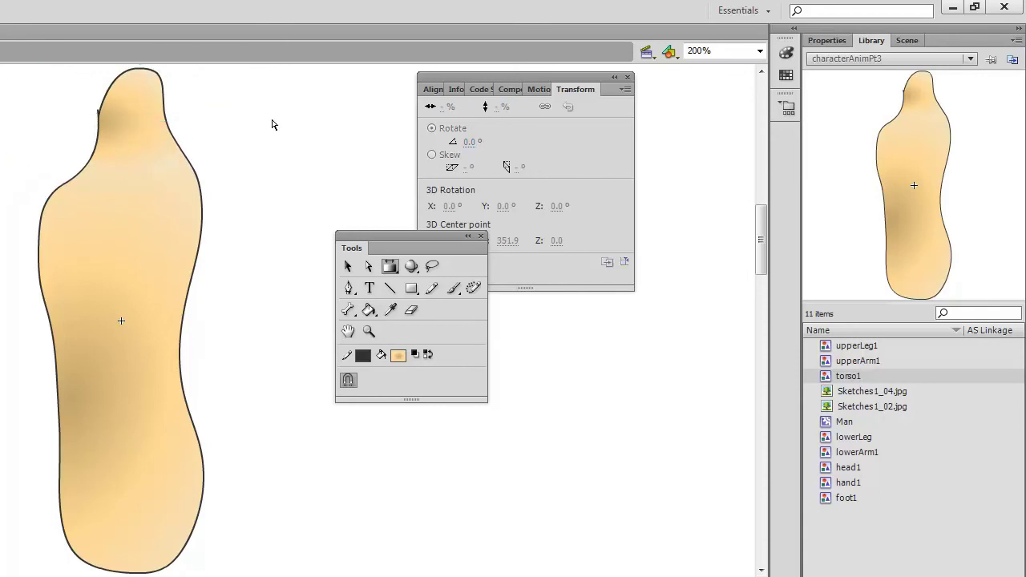
# Step: Switch to the Selection tool and review the gradient-shaded walking figure on Scene 1
pyautogui.click(353, 268)
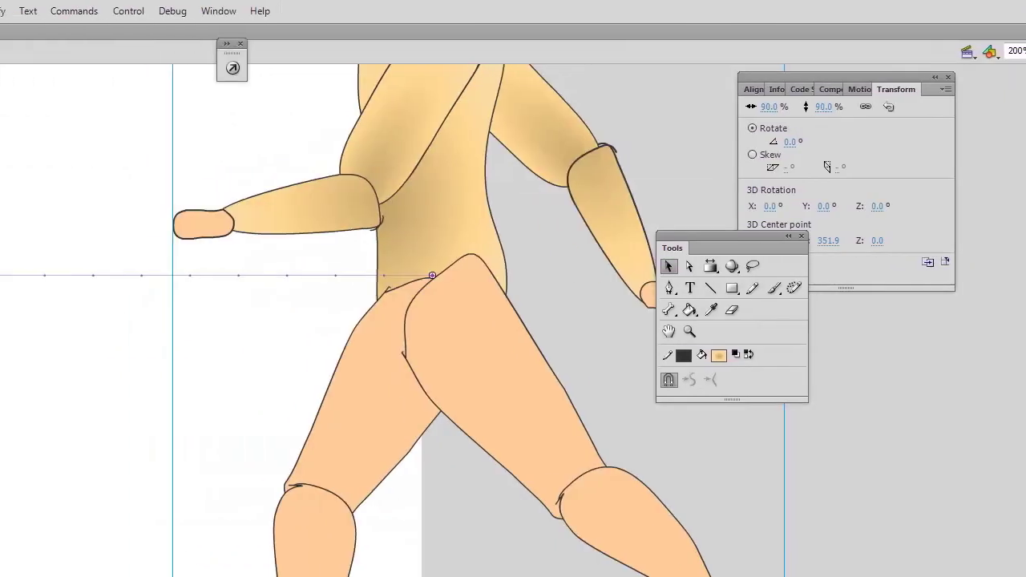
pyautogui.scroll(6, 501, 256)
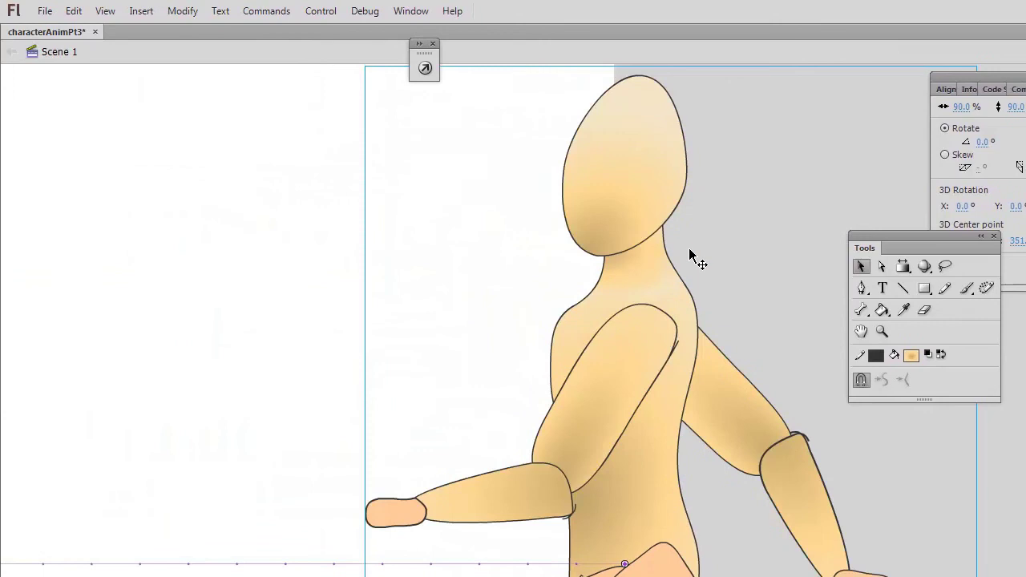
pyautogui.scroll(-3, 690, 255)
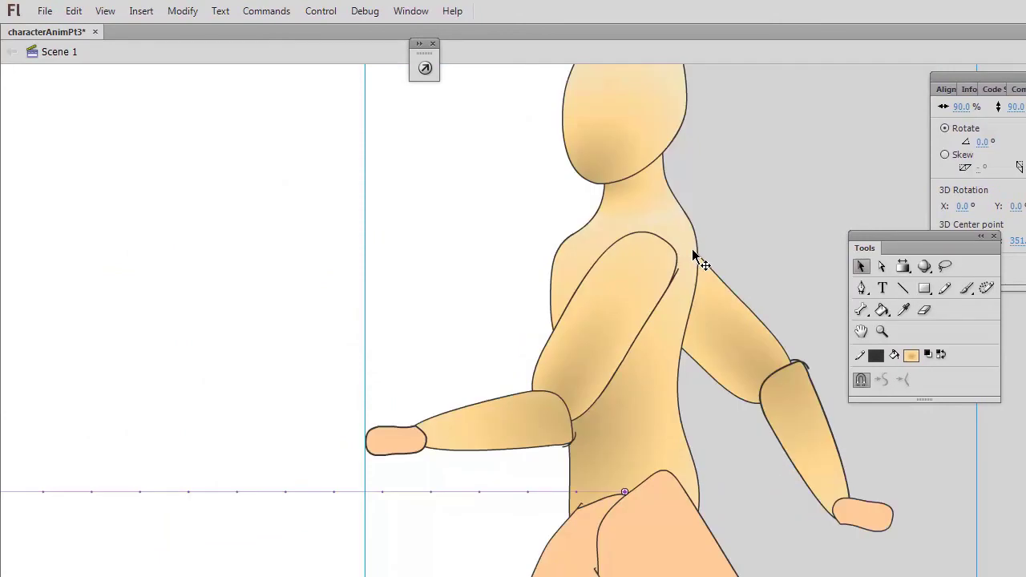